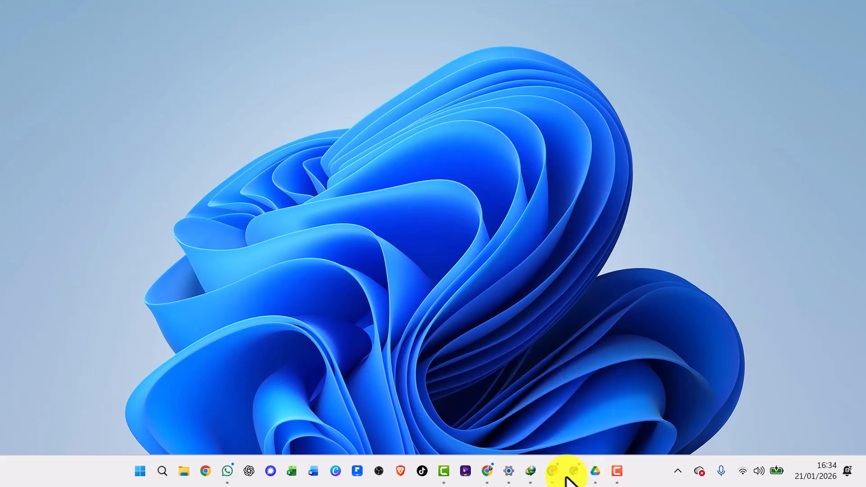
# Switch to Chrome and open Google Drive from the list of Google apps.
pyautogui.click(567, 474)
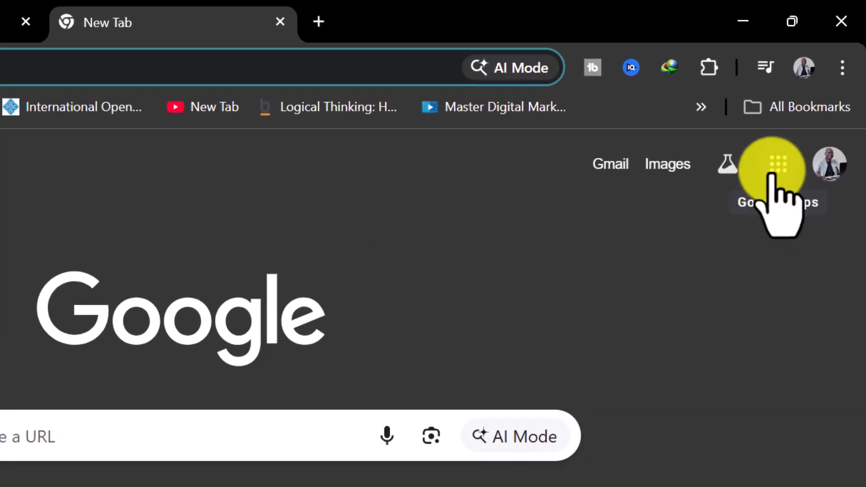
pyautogui.click(777, 164)
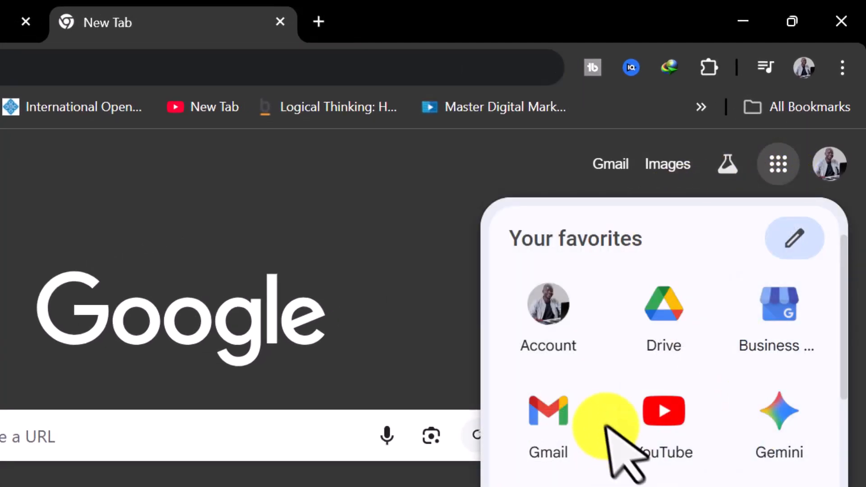
pyautogui.scroll(-2, 631, 429)
pyautogui.scroll(2, 717, 415)
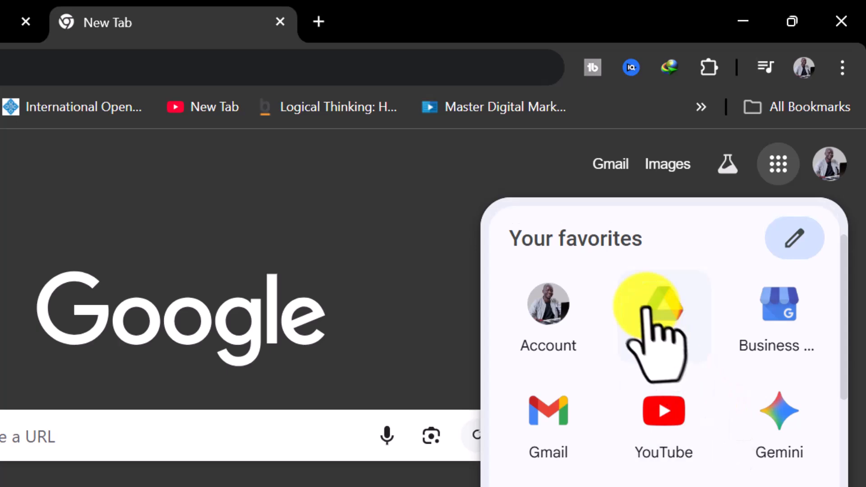
pyautogui.click(678, 303)
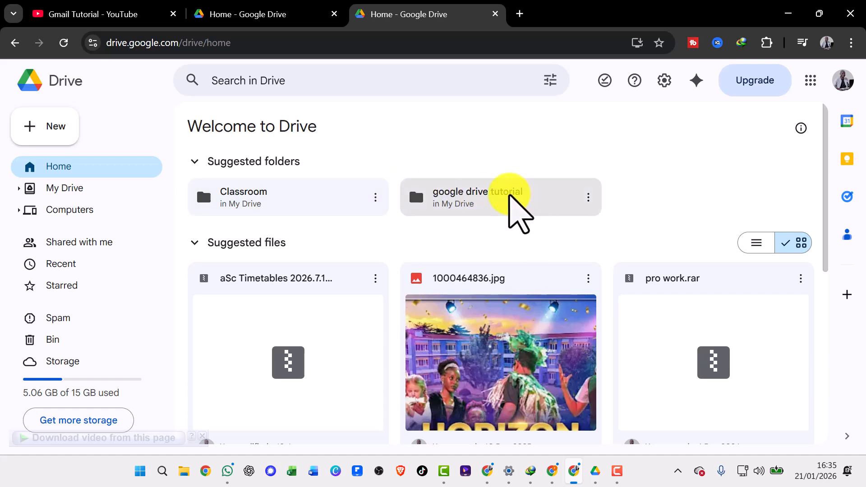
# Look through the suggested items on Home, the My Drive folder tree and the Computers section, returning to Home.
pyautogui.scroll(-3, 416, 261)
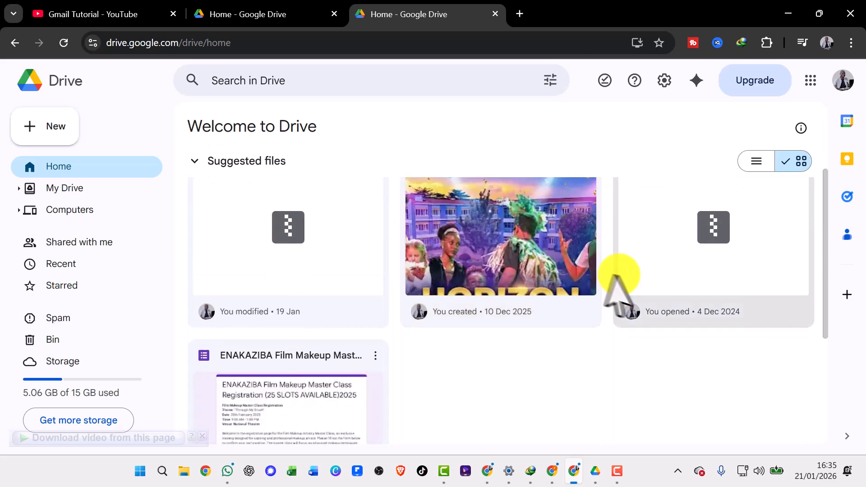
pyautogui.scroll(3, 569, 279)
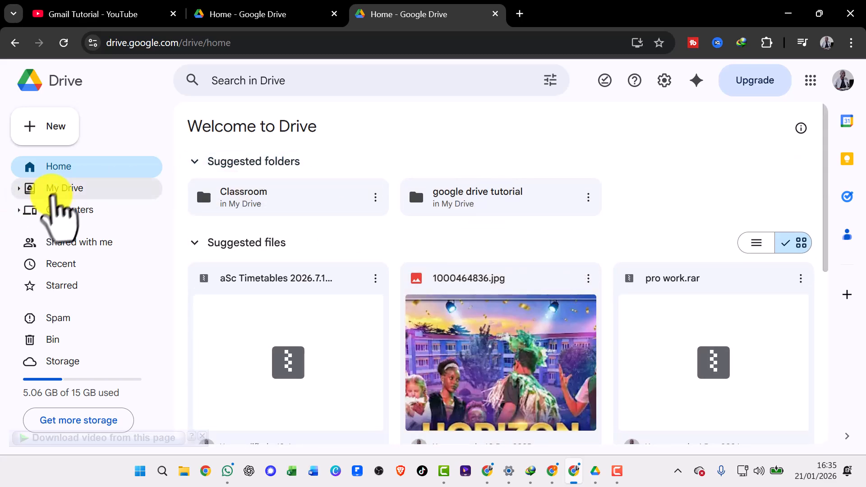
pyautogui.click(55, 189)
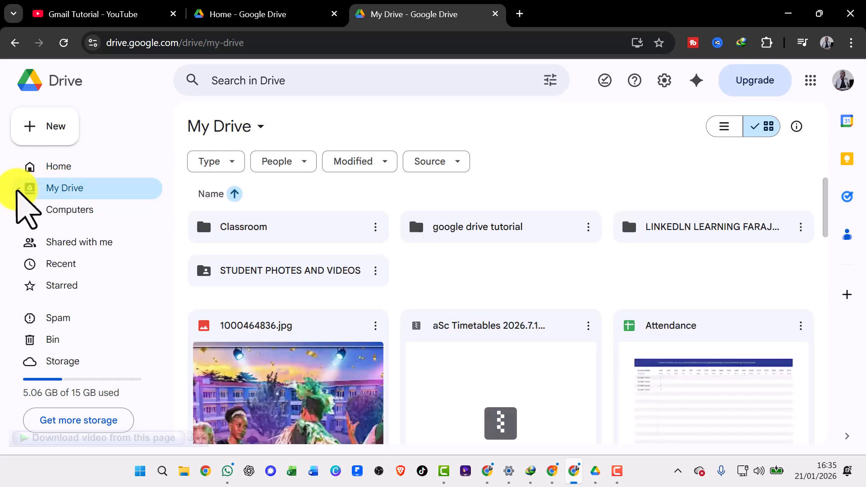
pyautogui.click(18, 190)
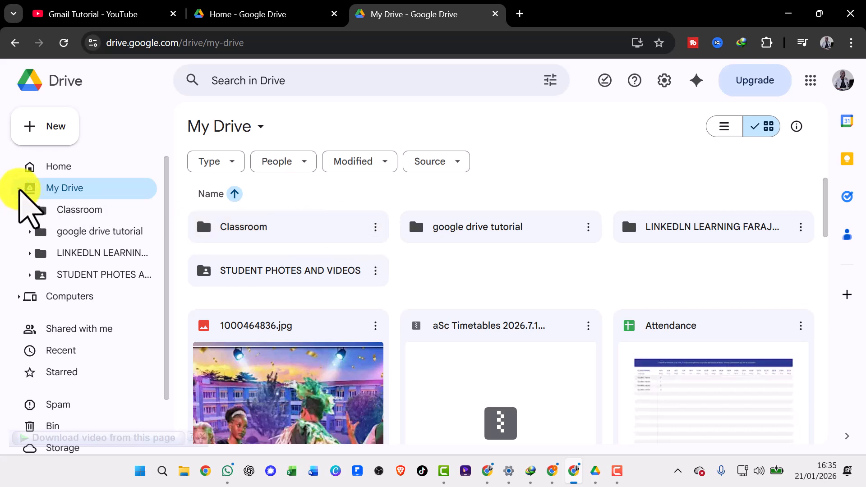
pyautogui.click(19, 190)
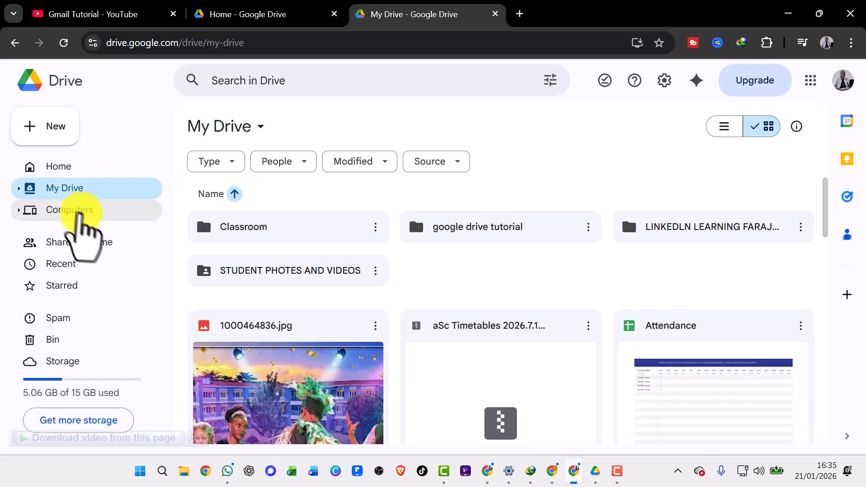
pyautogui.click(61, 211)
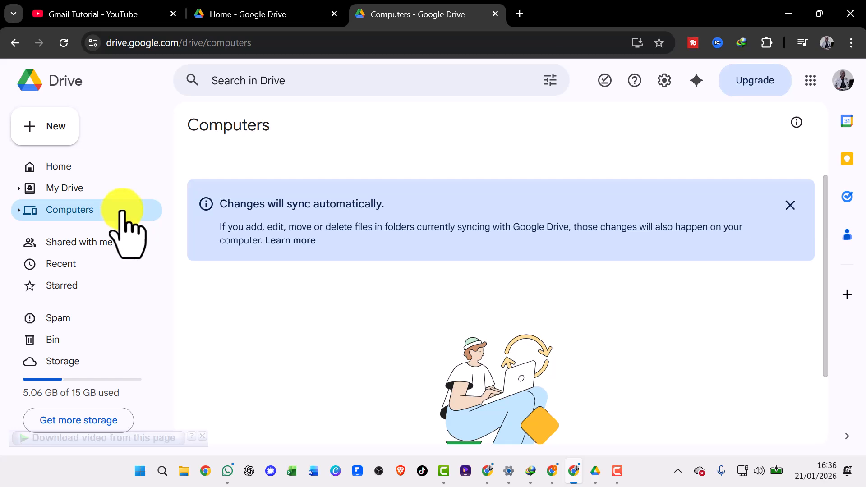
pyautogui.click(67, 168)
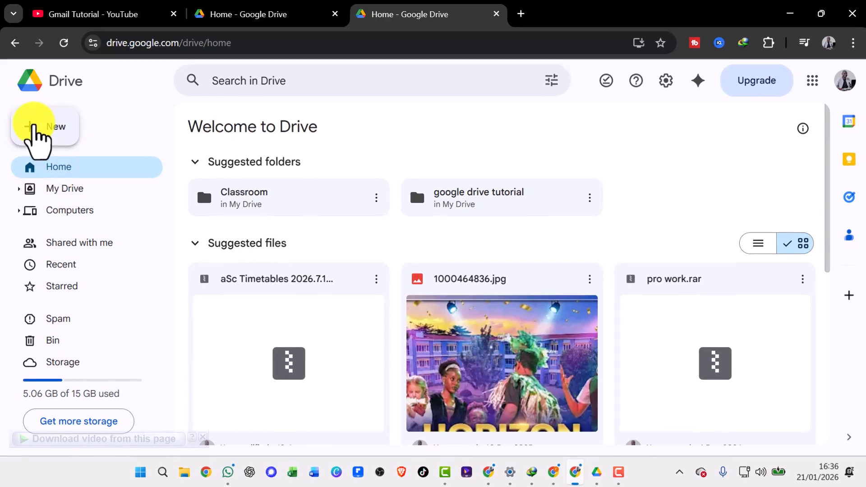
# Create a new Drive folder named MY FOLDER.
pyautogui.click(35, 128)
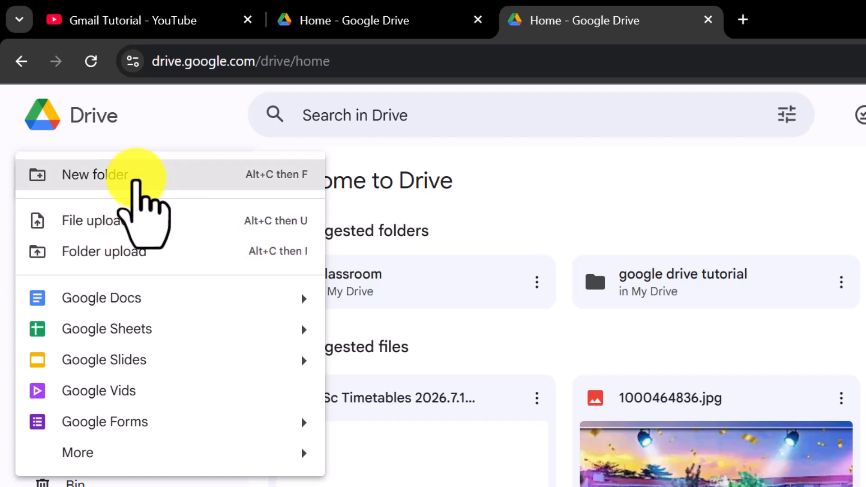
pyautogui.click(151, 177)
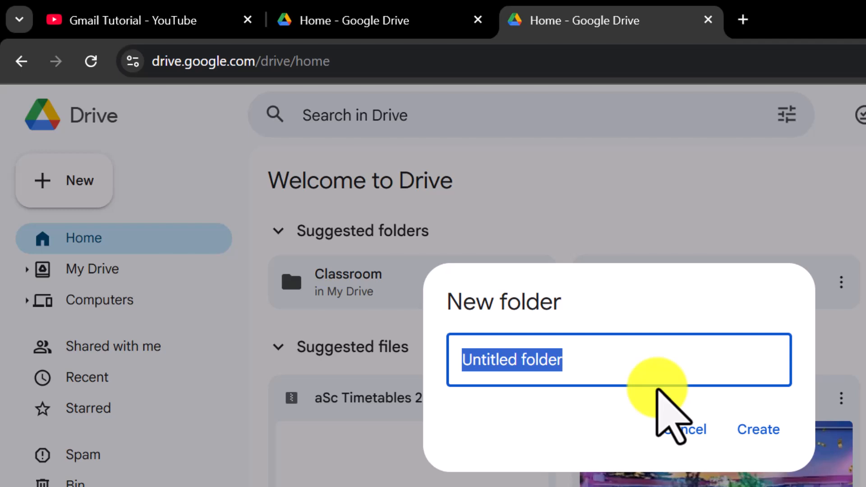
pyautogui.write('MY FOLDER')
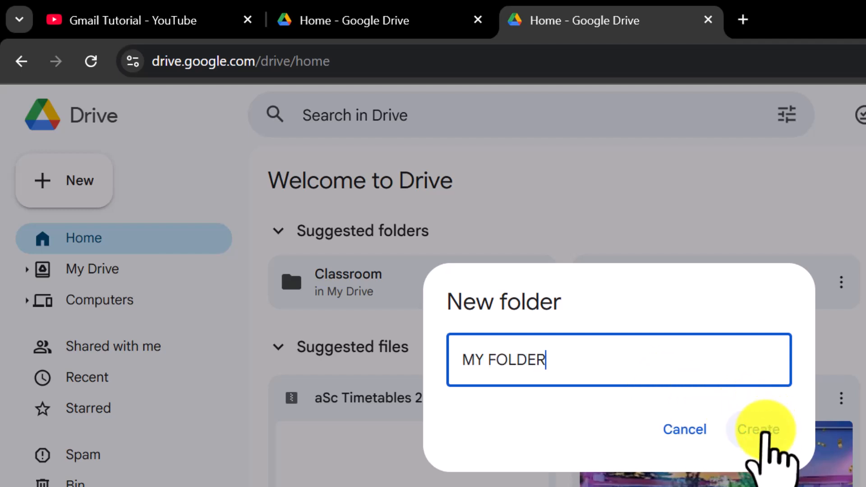
pyautogui.click(760, 431)
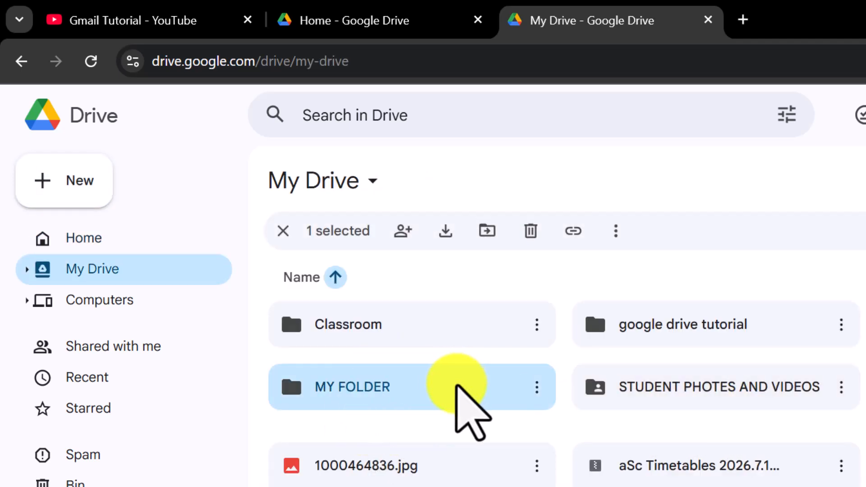
# Open MY FOLDER and upload the image "Chat gpt for teachers" from Downloads into it, dismissing the upload notice.
pyautogui.doubleClick(458, 387)
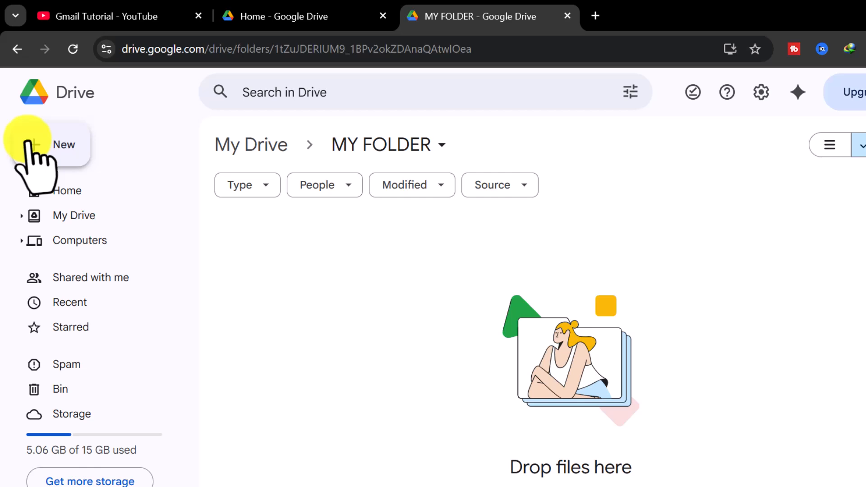
pyautogui.click(28, 144)
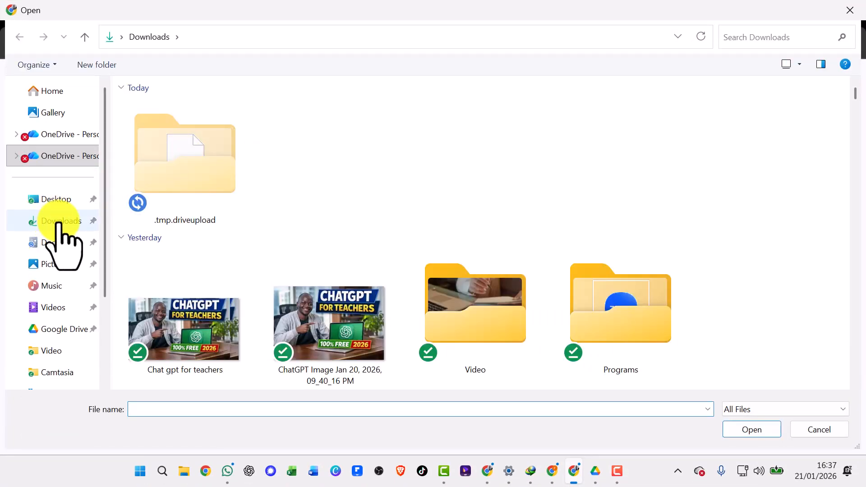
pyautogui.click(203, 310)
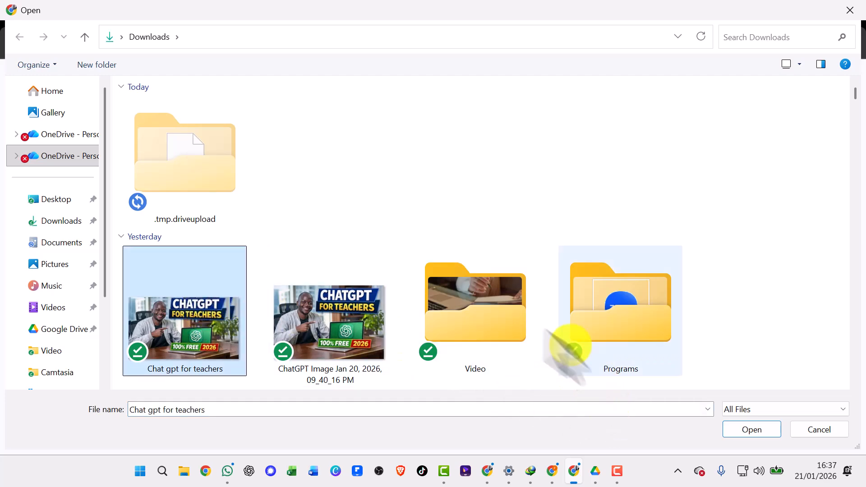
pyautogui.click(749, 430)
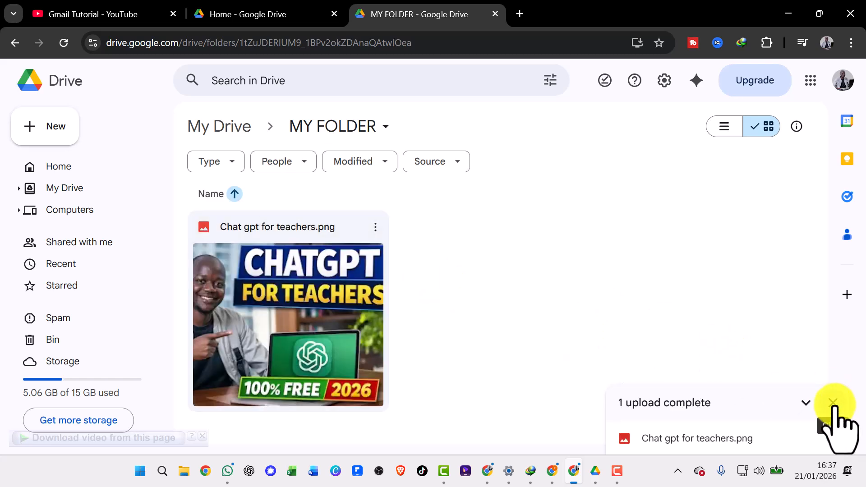
pyautogui.click(833, 403)
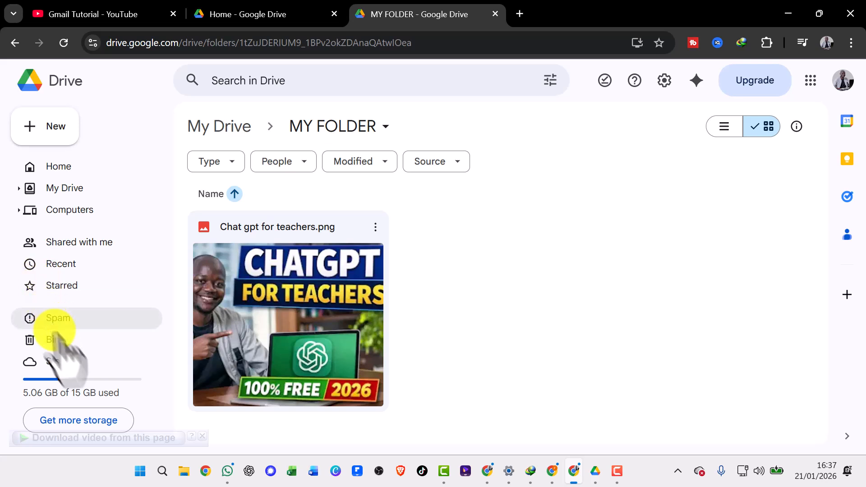
# Look through the Shared with me files, the Bin and the Computers section, returning to Home.
pyautogui.click(62, 246)
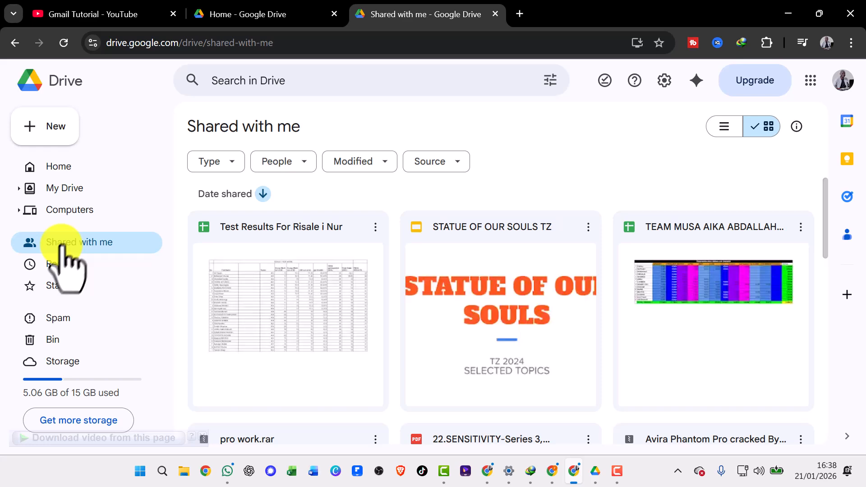
pyautogui.scroll(-10, 387, 300)
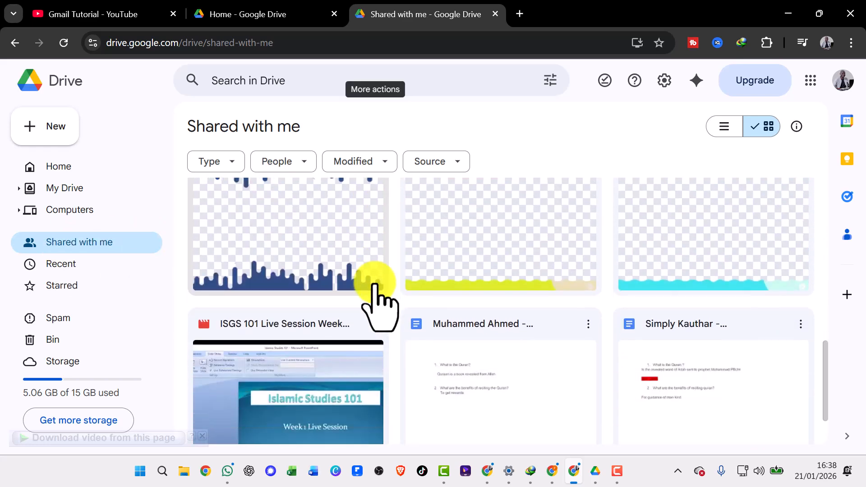
pyautogui.scroll(-2, 388, 307)
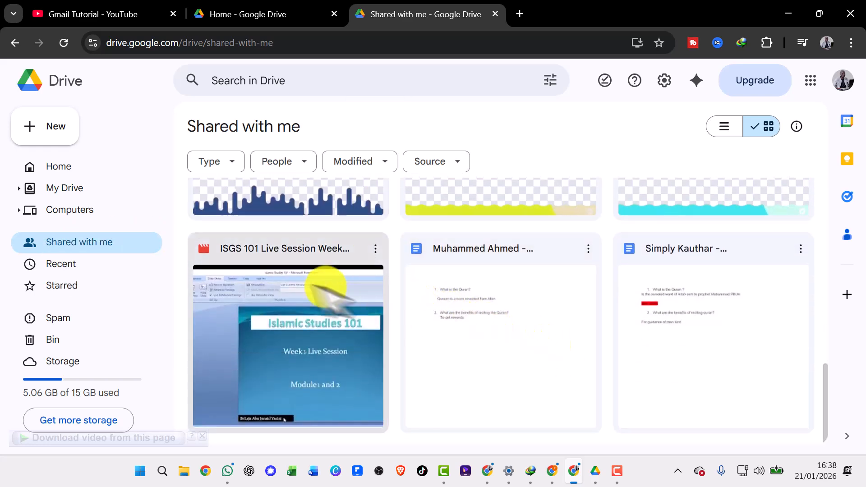
pyautogui.click(58, 340)
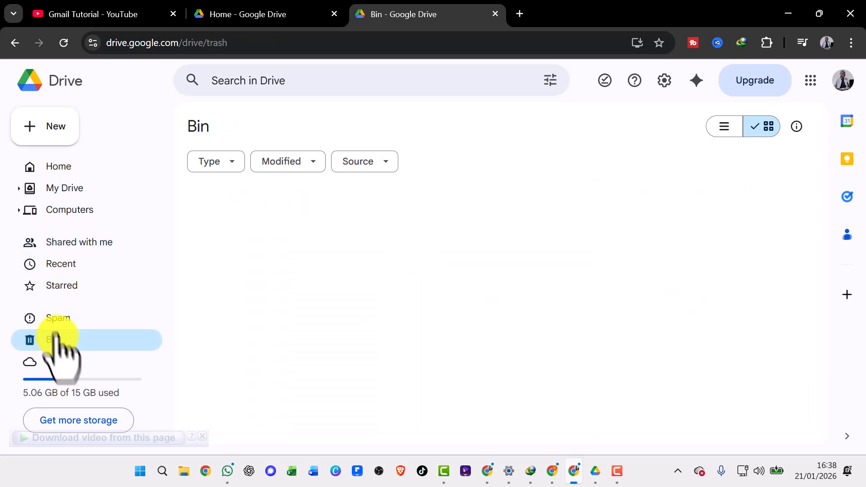
pyautogui.click(68, 213)
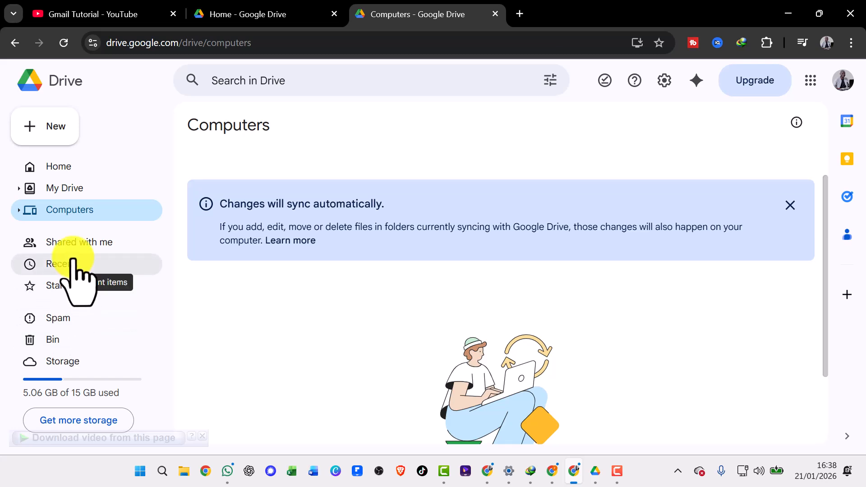
pyautogui.click(69, 165)
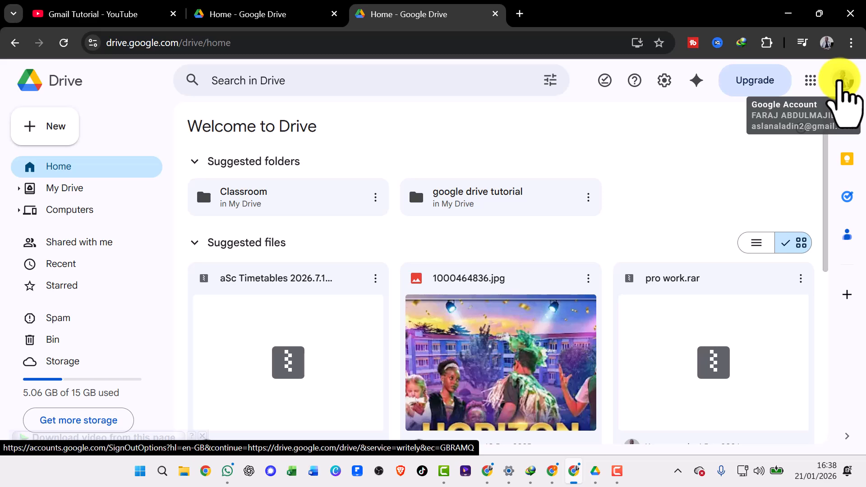
# Check which Google account is signed in to Drive.
pyautogui.click(847, 86)
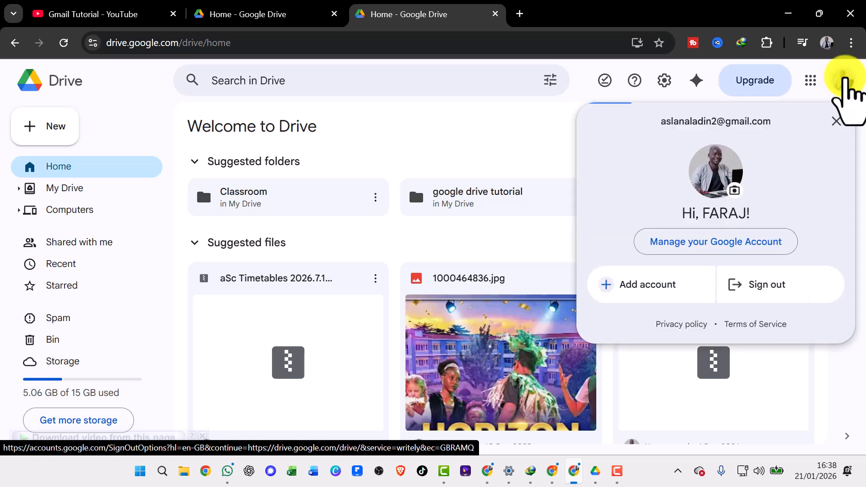
pyautogui.click(846, 86)
# Search the web for "google drive desktop download" in a new browser tab.
pyautogui.click(520, 13)
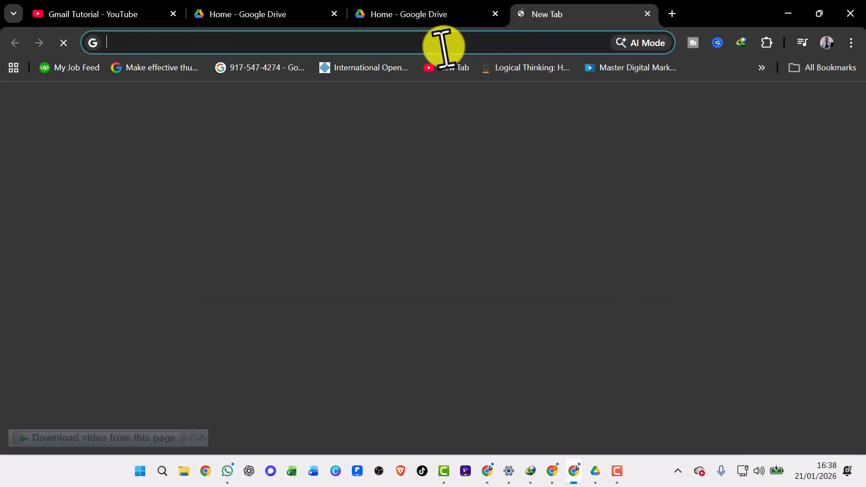
pyautogui.write('GOO')
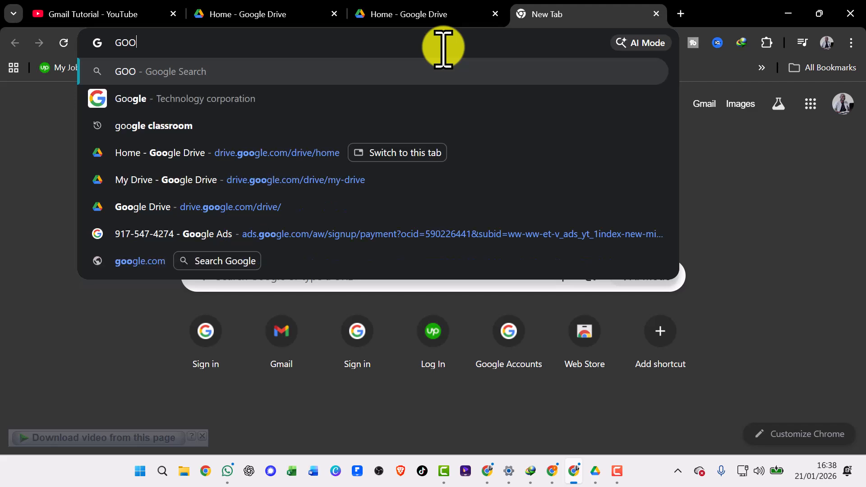
pyautogui.write('GLE DRI')
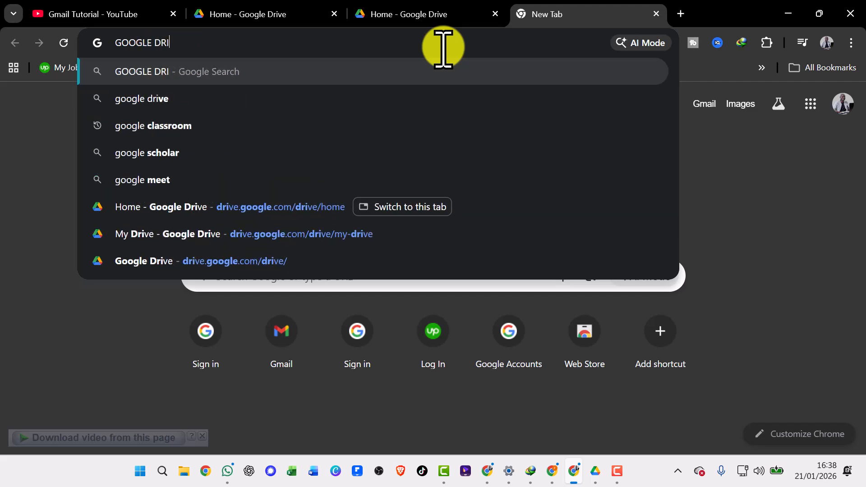
pyautogui.write('VE DES')
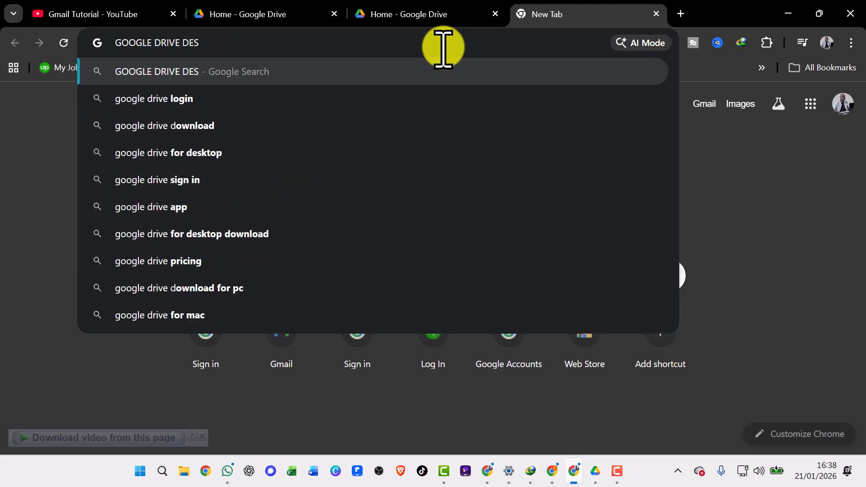
pyautogui.press('Down')
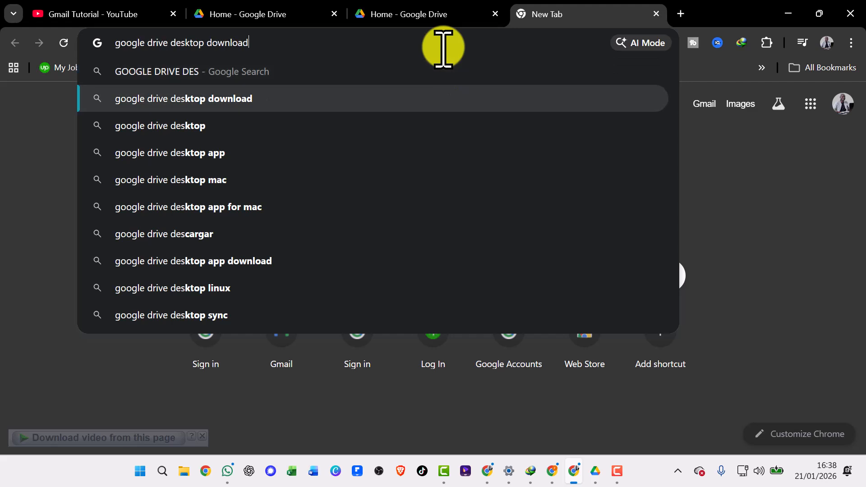
pyautogui.press('Return')
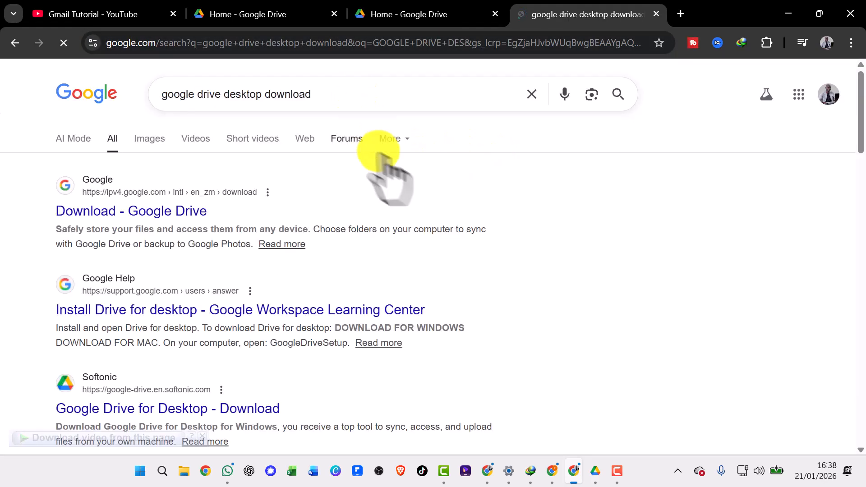
# Open the "Download - Google Drive" search result in a new tab and switch to it.
pyautogui.scroll(-1, 480, 203)
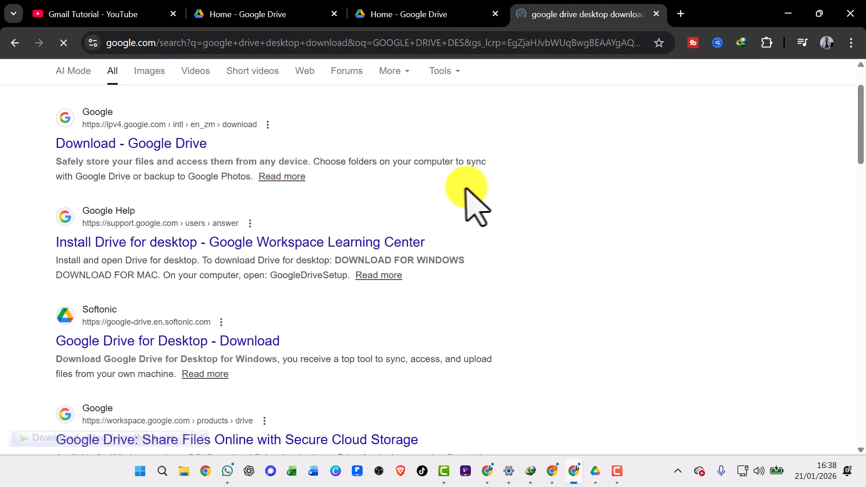
pyautogui.rightClick(152, 144)
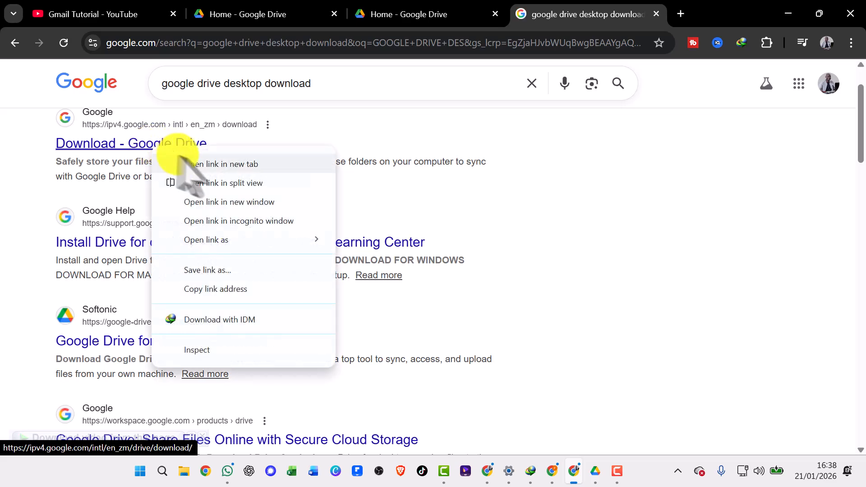
pyautogui.click(180, 158)
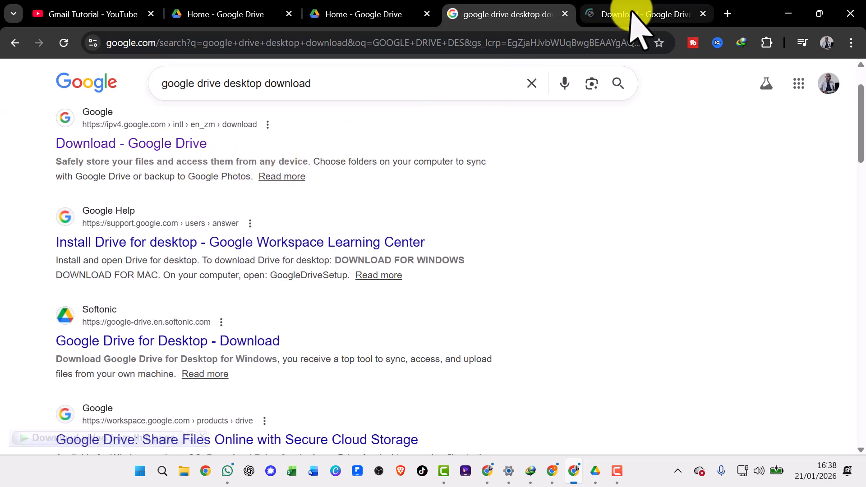
pyautogui.click(633, 15)
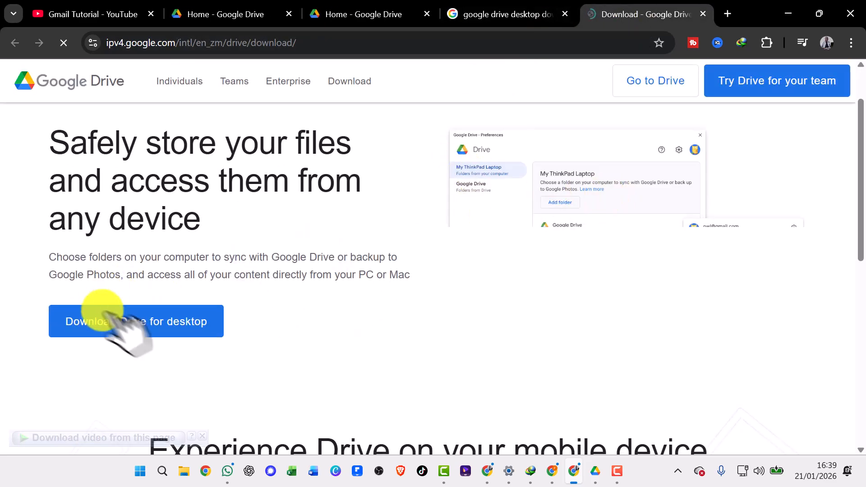
# Download the Drive for desktop installer to Downloads\Programs, hide the progress window, and dismiss the notice about removed items.
pyautogui.click(139, 321)
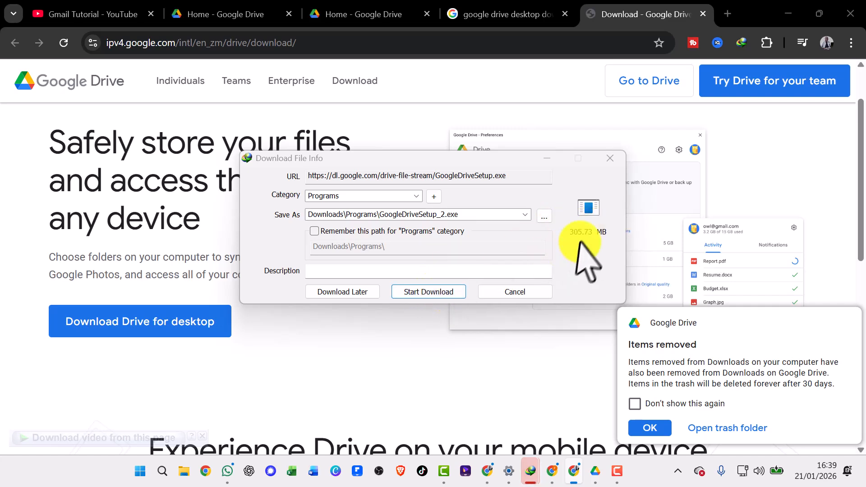
pyautogui.click(417, 293)
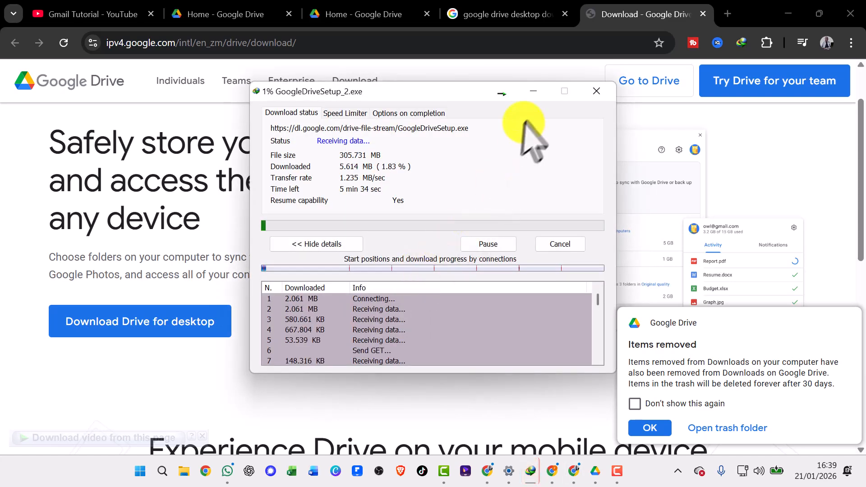
pyautogui.click(533, 91)
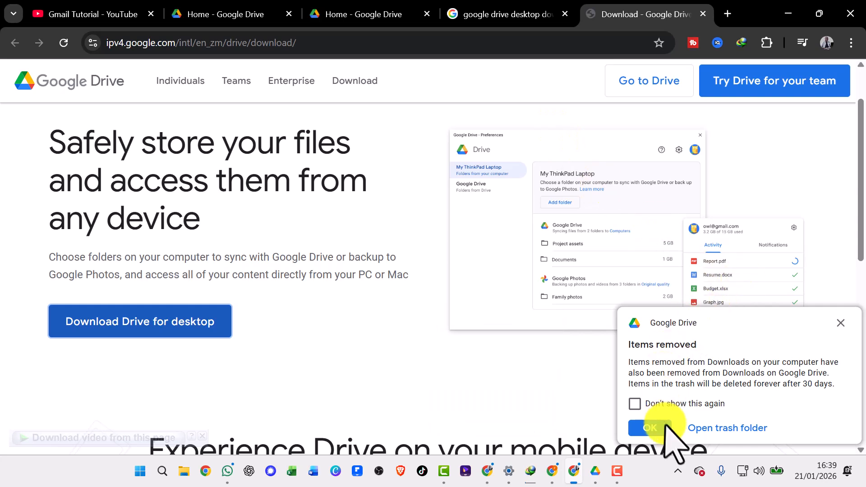
pyautogui.click(651, 427)
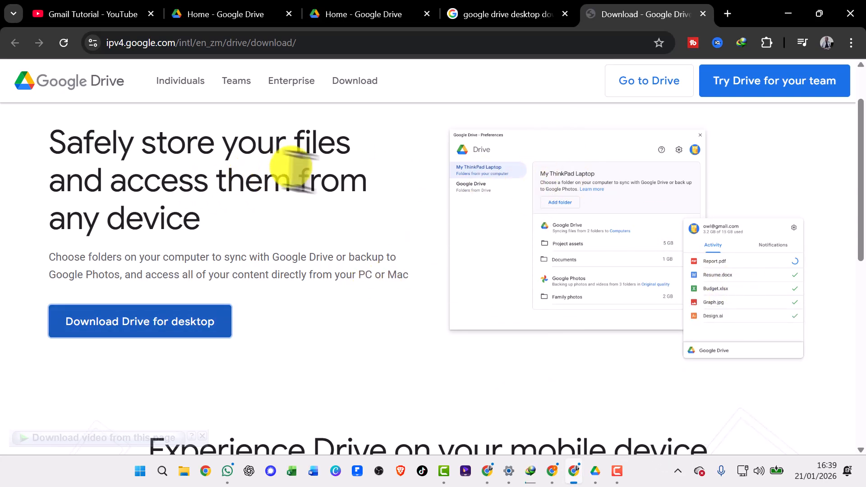
pyautogui.scroll(-2, 290, 170)
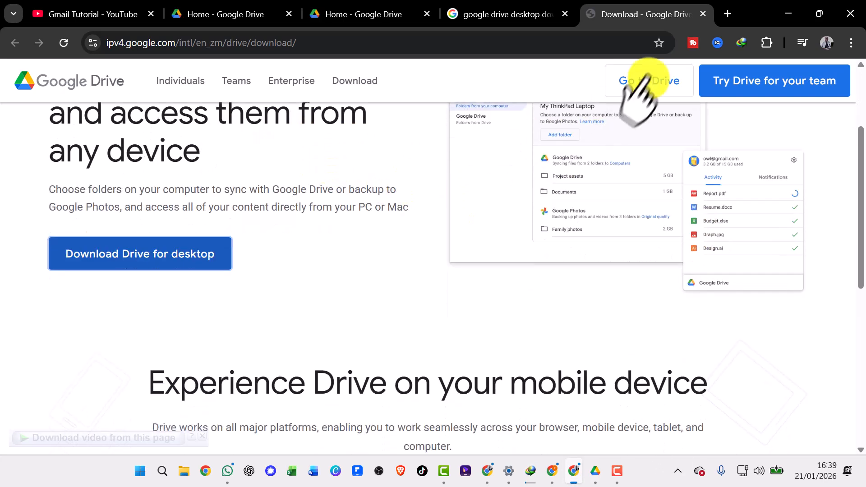
# Open the installed Drive for desktop app and add a second Google account, approving its sign-in in the browser.
pyautogui.click(678, 471)
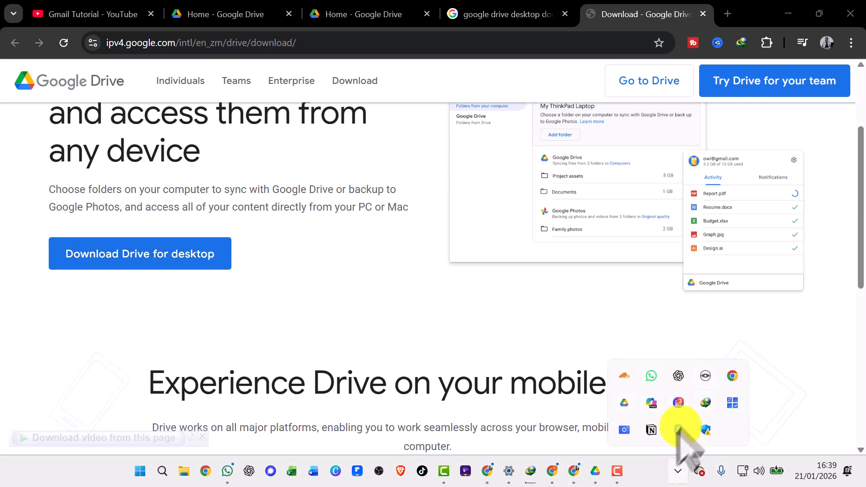
pyautogui.click(623, 403)
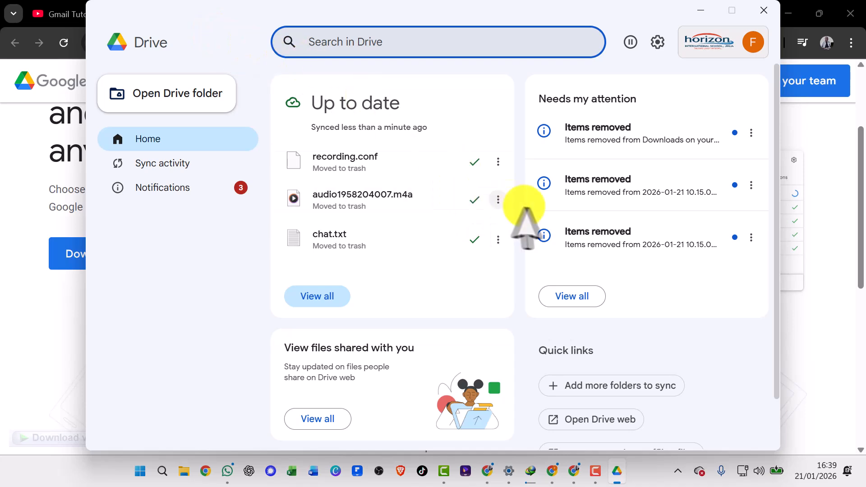
pyautogui.moveTo(523, 13); pyautogui.dragTo(523, 42)
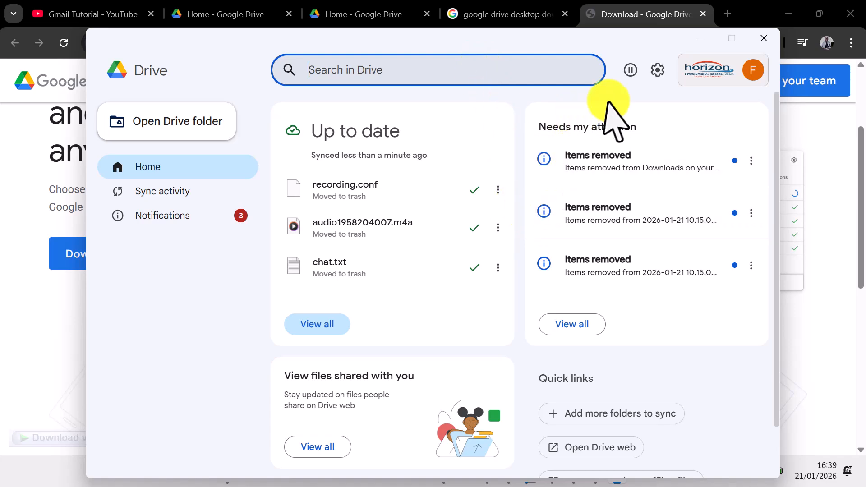
pyautogui.click(716, 72)
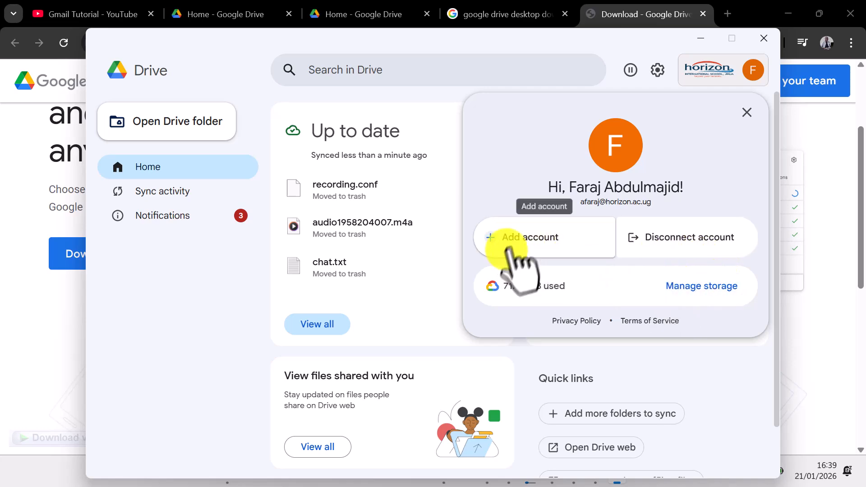
pyautogui.click(521, 239)
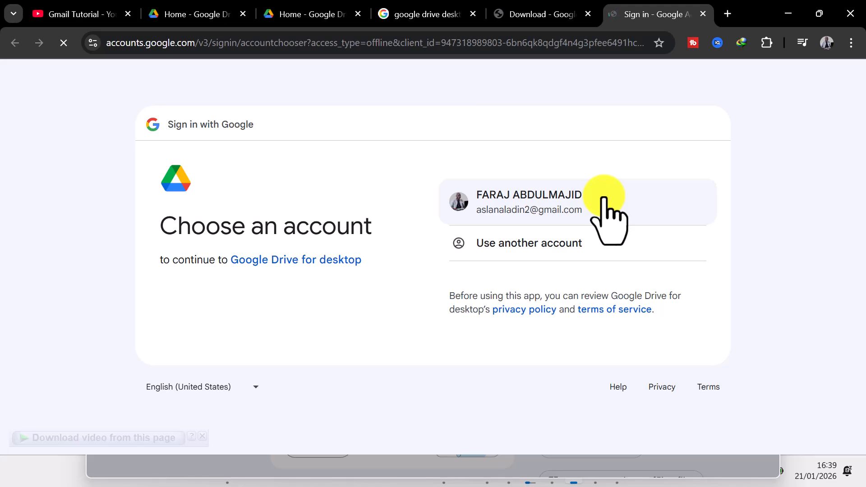
pyautogui.click(604, 199)
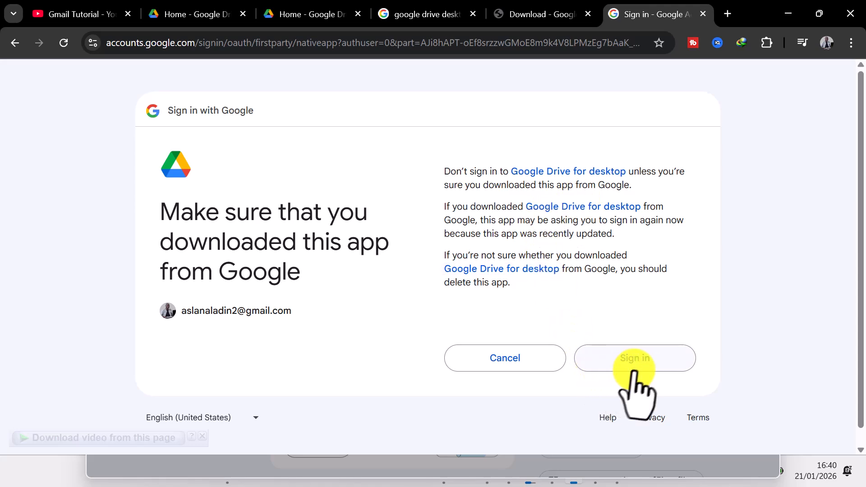
pyautogui.click(635, 358)
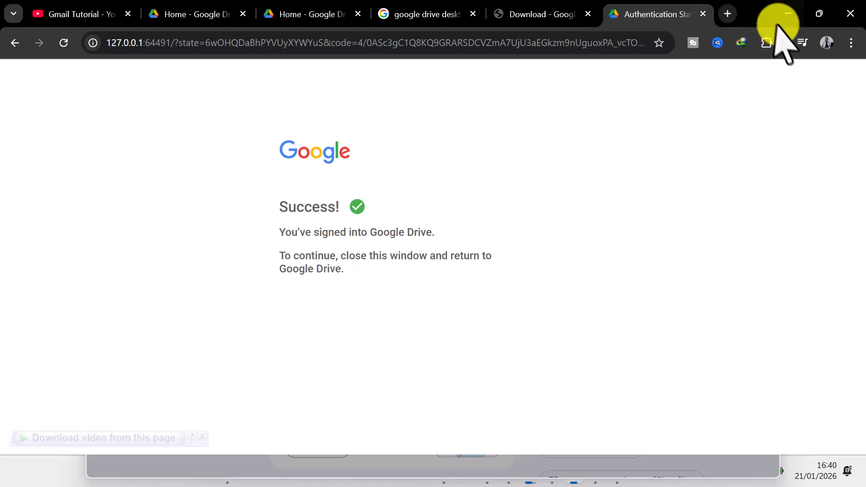
# Minimize the browser and Drive windows, then return to the browser to close the authentication tab and dismiss the file-loading notice.
pyautogui.click(786, 13)
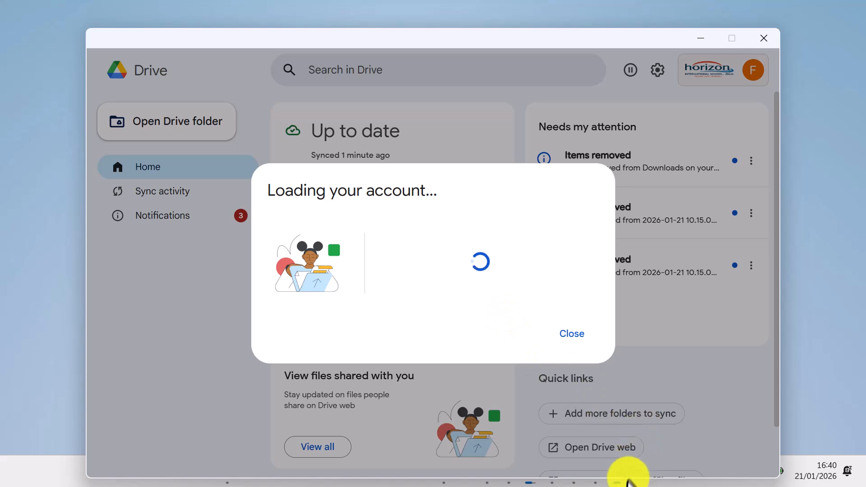
pyautogui.moveTo(617, 480)
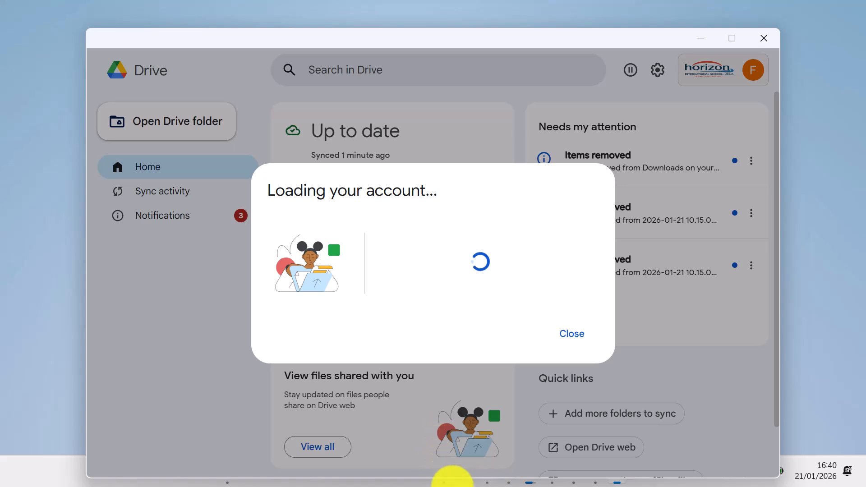
pyautogui.click(700, 38)
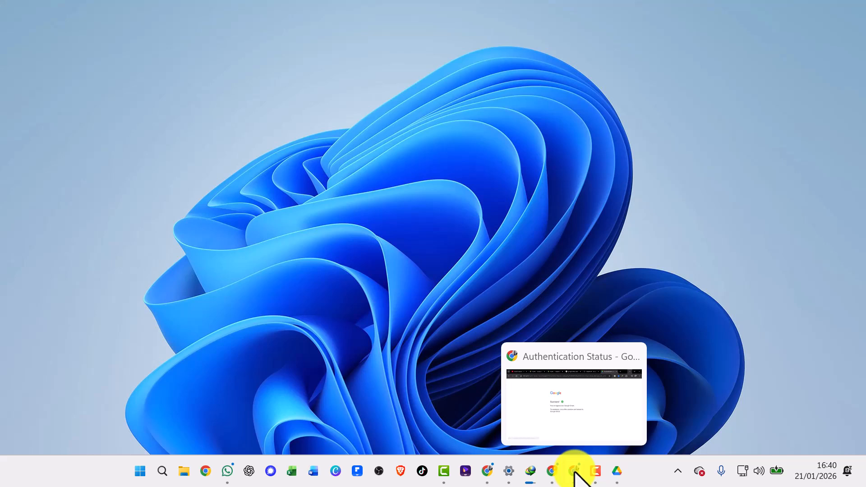
pyautogui.click(575, 471)
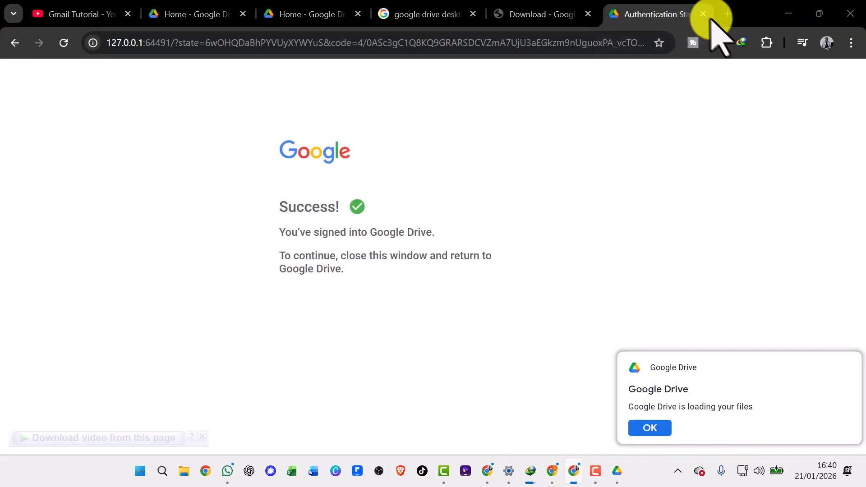
pyautogui.click(702, 14)
pyautogui.click(658, 426)
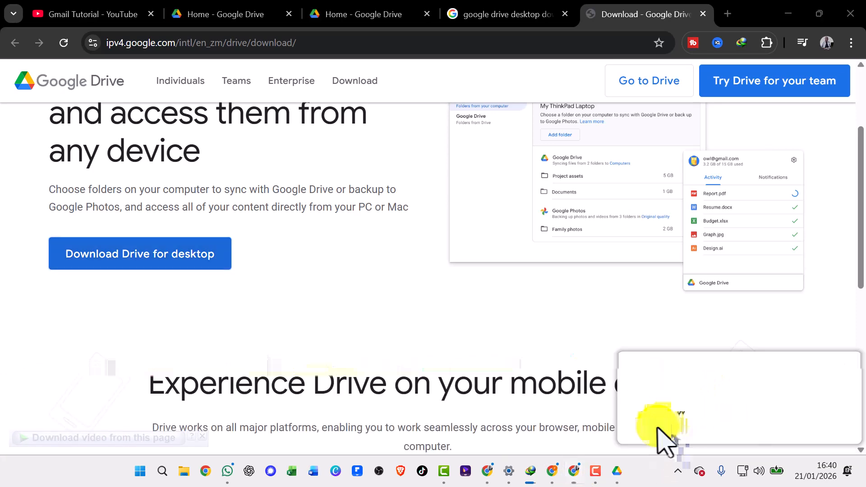
# Return to Drive for desktop, go to the newly added account, and check the connected accounts.
pyautogui.click(628, 404)
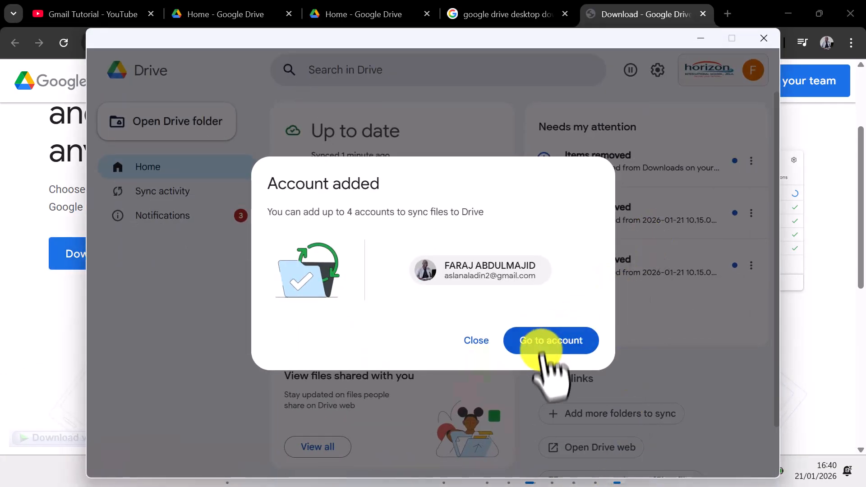
pyautogui.click(551, 343)
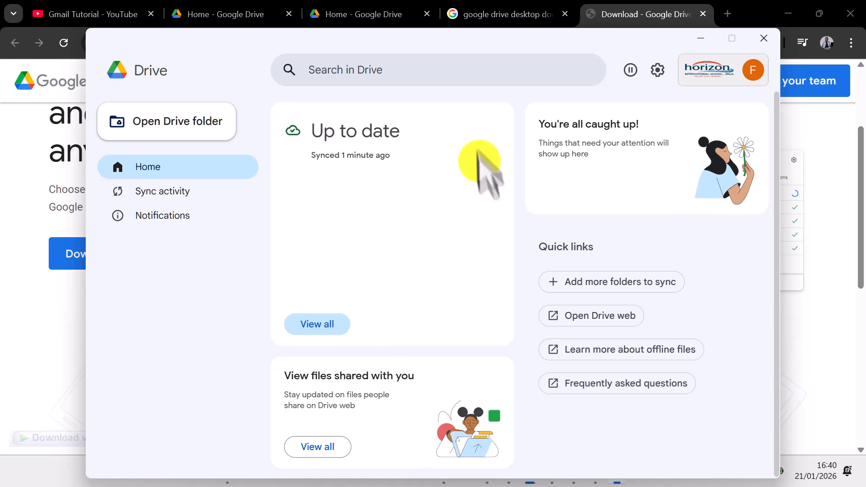
pyautogui.click(717, 64)
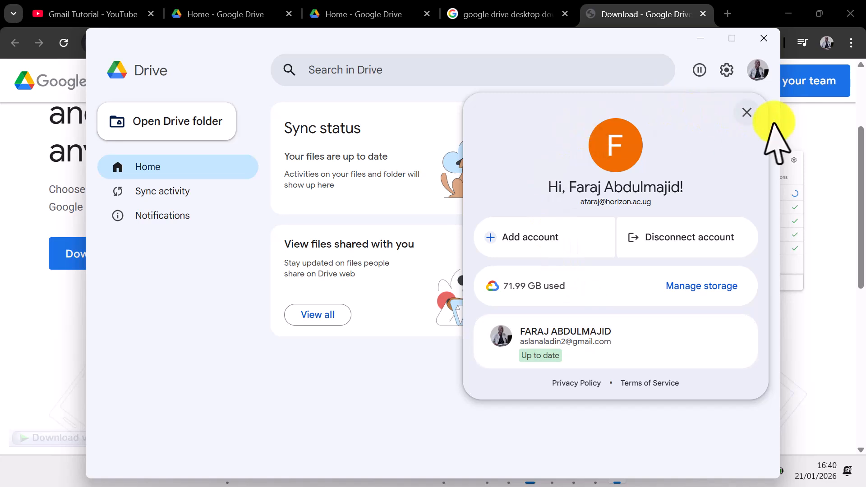
pyautogui.click(746, 112)
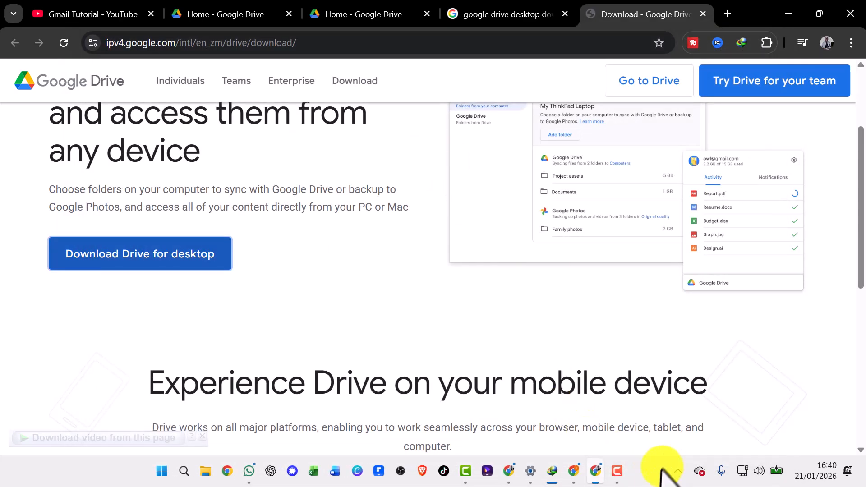
# Minimize the browser, reopen Drive for desktop, and open its preferences, declining the introductory tour.
pyautogui.click(787, 13)
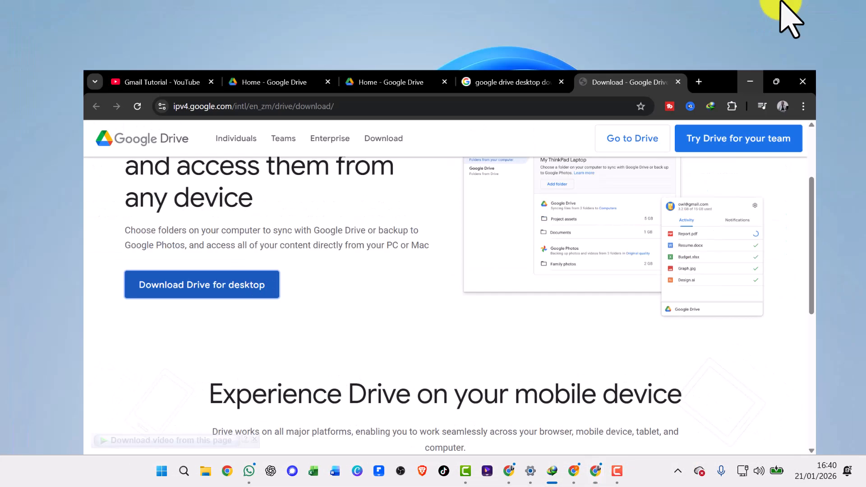
pyautogui.click(677, 471)
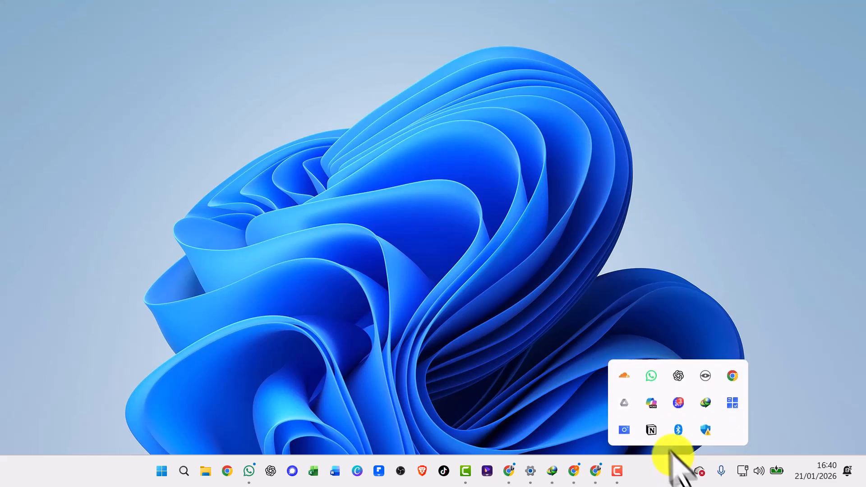
pyautogui.click(625, 403)
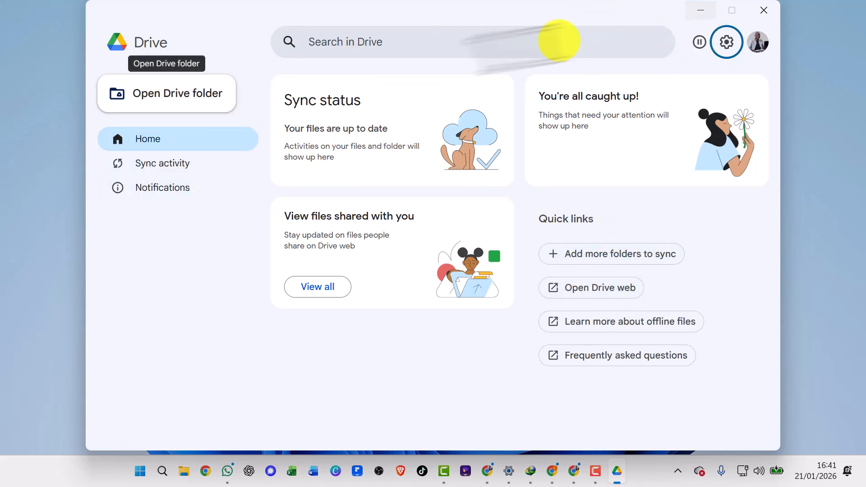
pyautogui.click(727, 43)
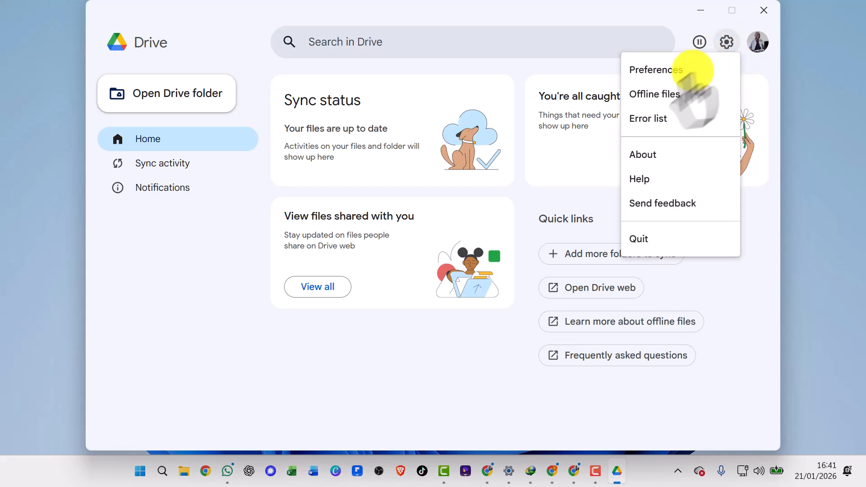
pyautogui.click(656, 68)
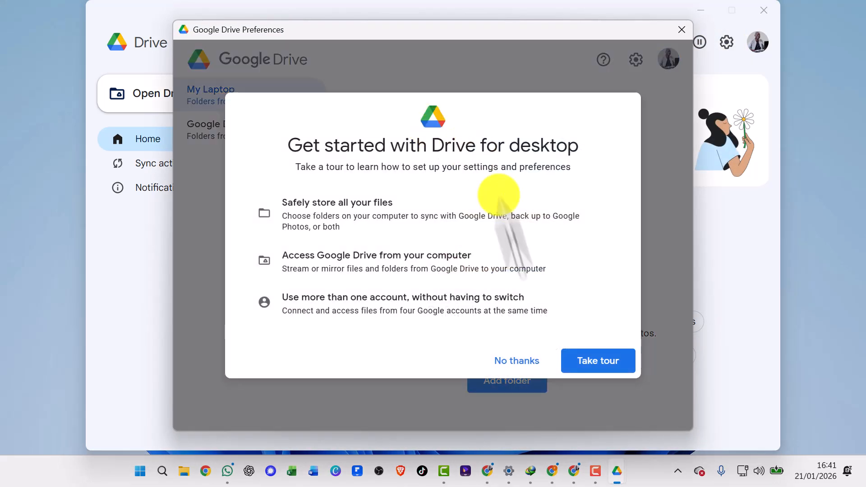
pyautogui.click(514, 361)
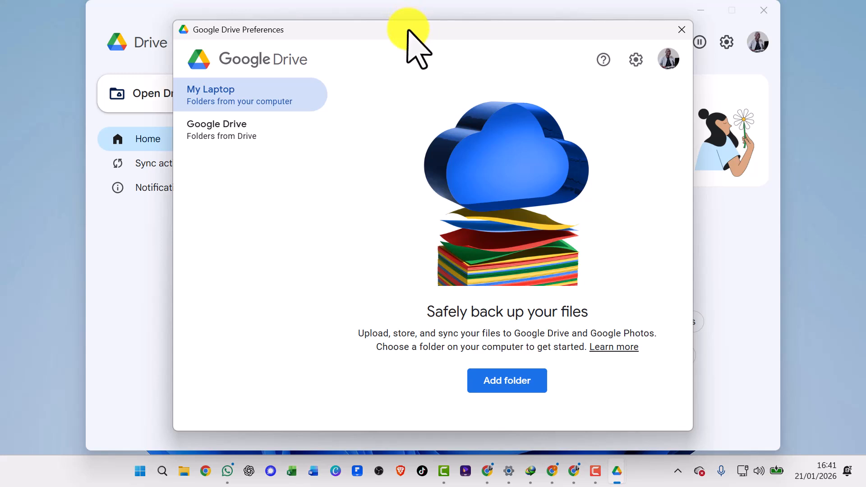
pyautogui.moveTo(407, 31); pyautogui.dragTo(402, 28)
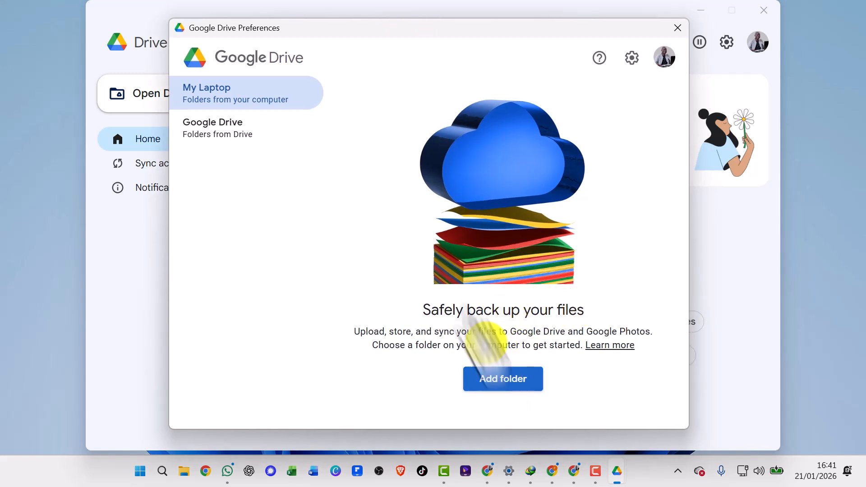
# Start adding a computer folder for backup and browse to This PC in the folder chooser.
pyautogui.click(514, 381)
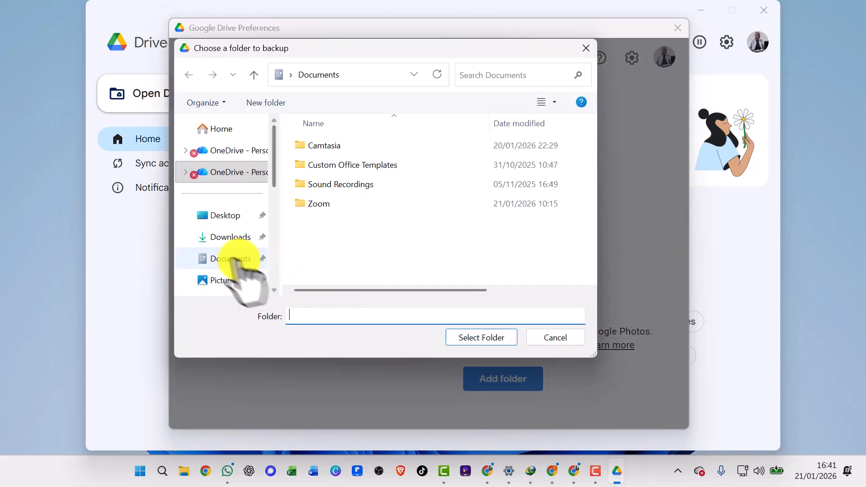
pyautogui.scroll(-5, 234, 261)
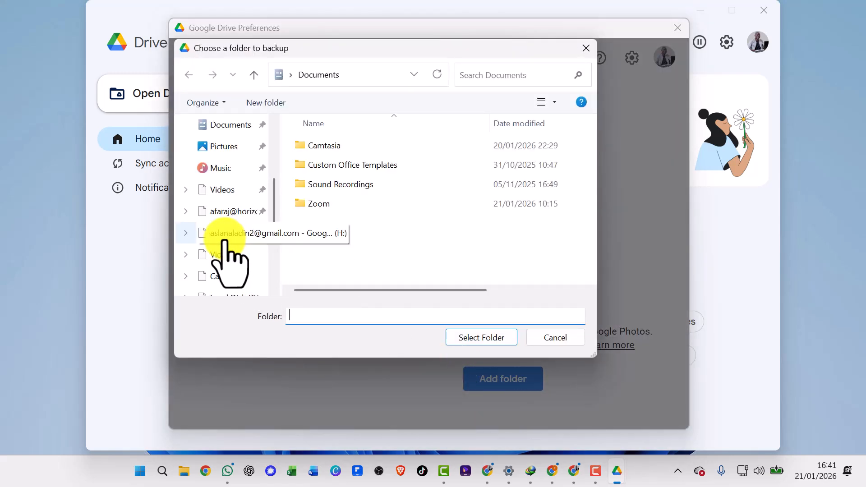
pyautogui.scroll(3, 225, 244)
pyautogui.scroll(-6, 226, 250)
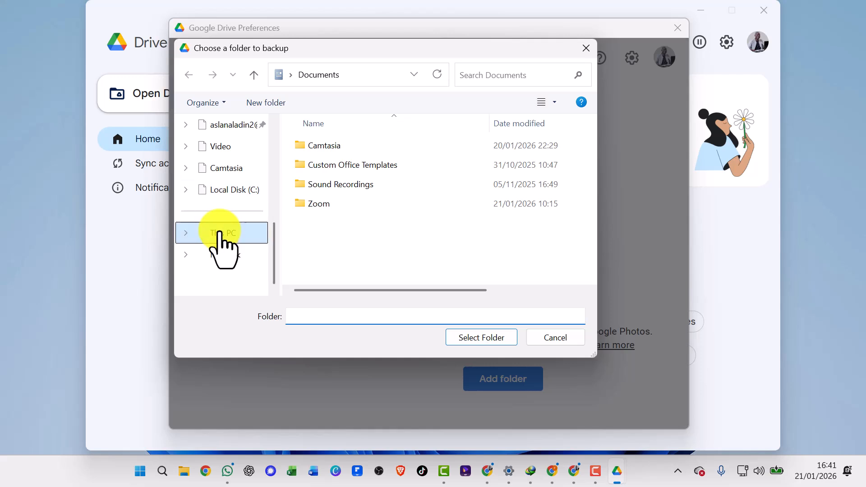
pyautogui.click(219, 232)
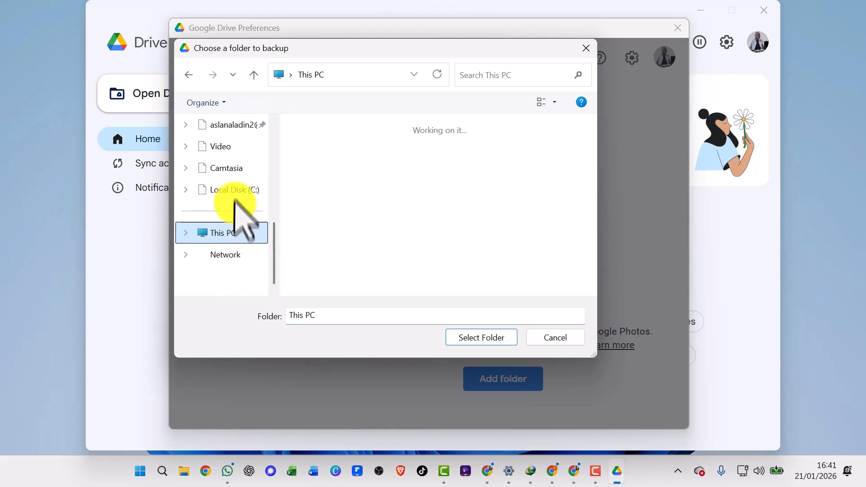
pyautogui.scroll(5, 250, 171)
pyautogui.scroll(2, 250, 172)
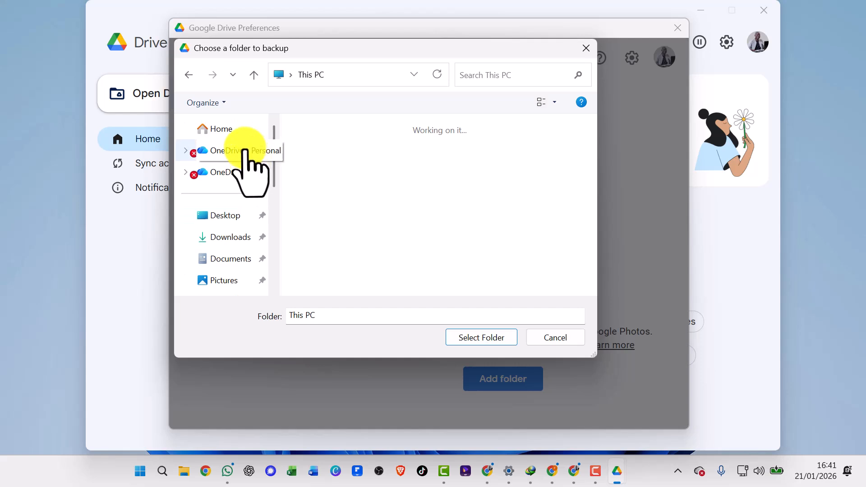
pyautogui.scroll(-3, 243, 151)
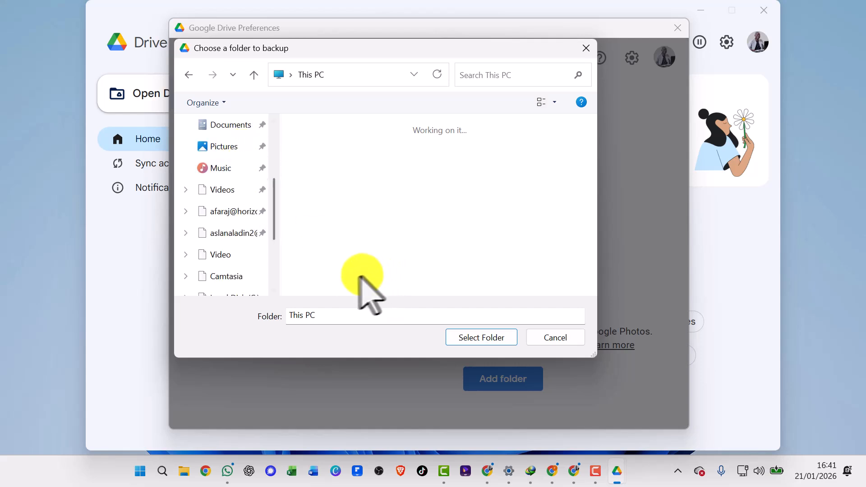
pyautogui.scroll(2, 211, 189)
pyautogui.scroll(-4, 213, 185)
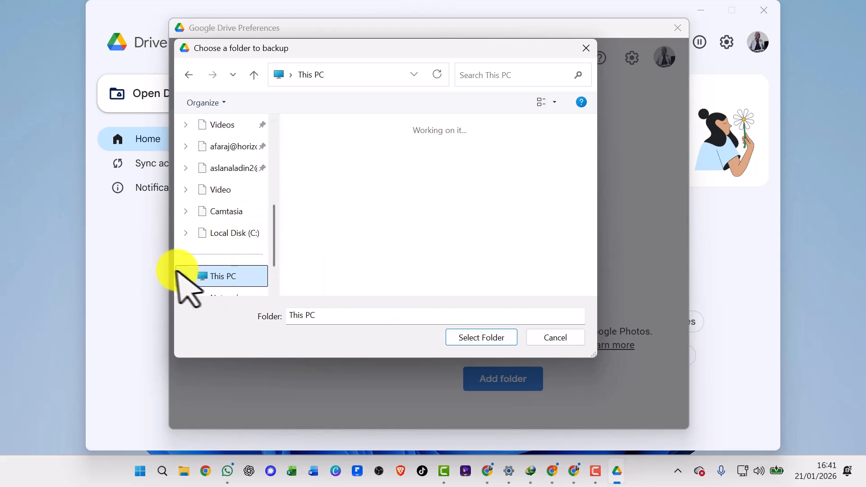
pyautogui.scroll(-2, 214, 242)
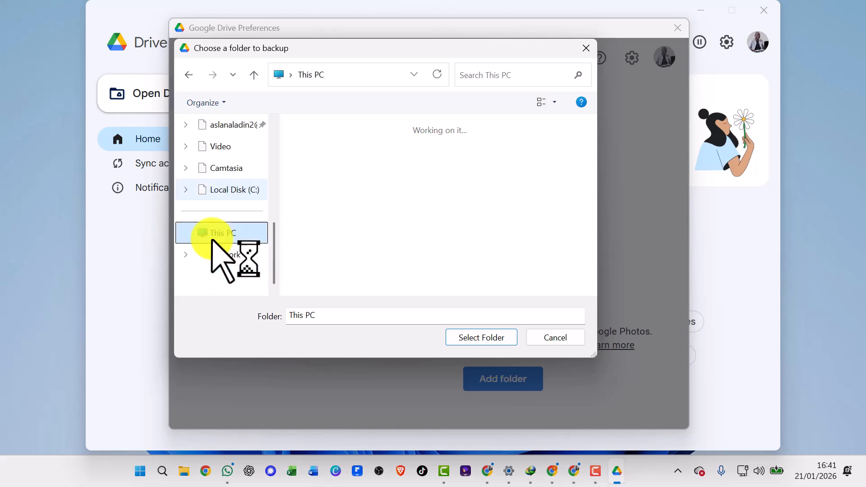
pyautogui.scroll(5, 226, 180)
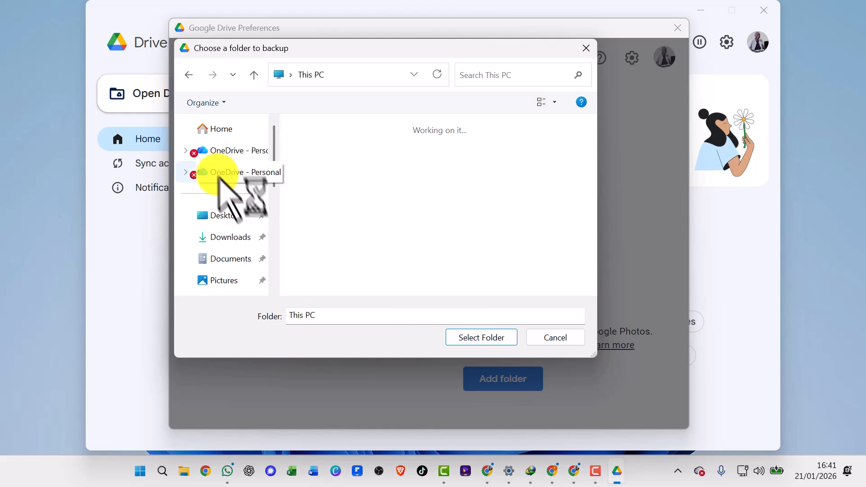
pyautogui.scroll(-3, 231, 261)
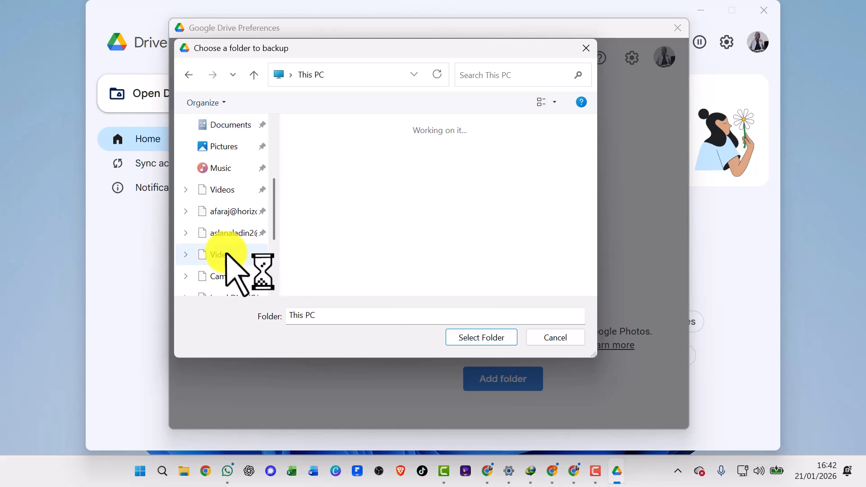
pyautogui.scroll(-3, 230, 265)
pyautogui.scroll(5, 223, 253)
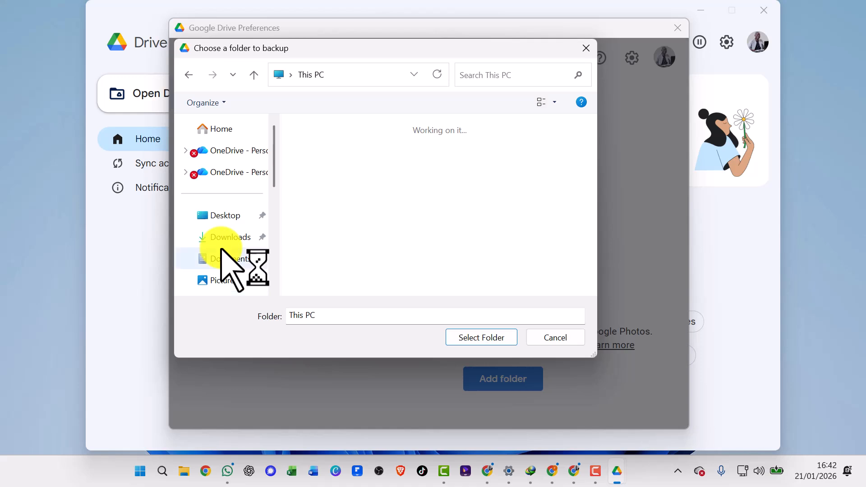
pyautogui.scroll(-3, 217, 244)
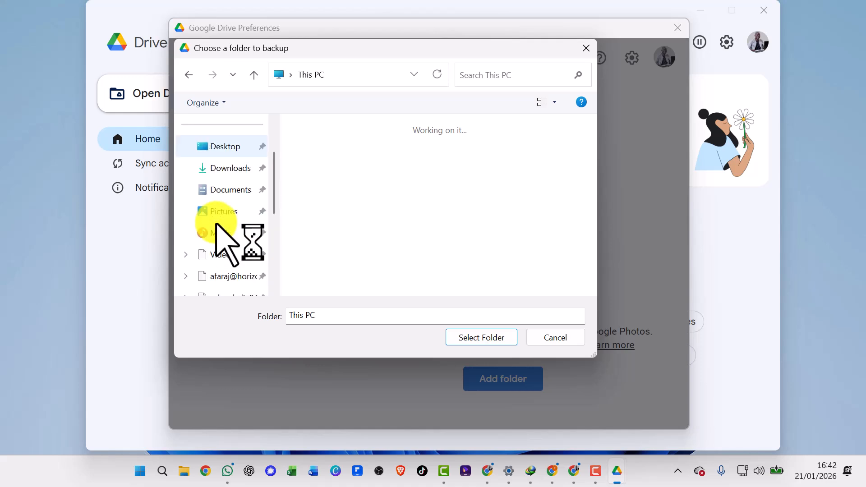
pyautogui.scroll(-3, 231, 251)
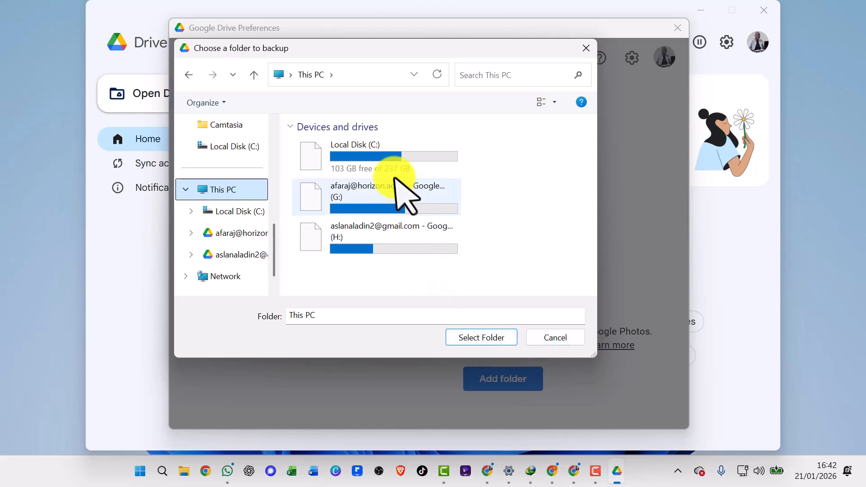
# Try to add the whole Local Disk (C:) for syncing with Google Drive, and dismiss the notice.
pyautogui.click(372, 149)
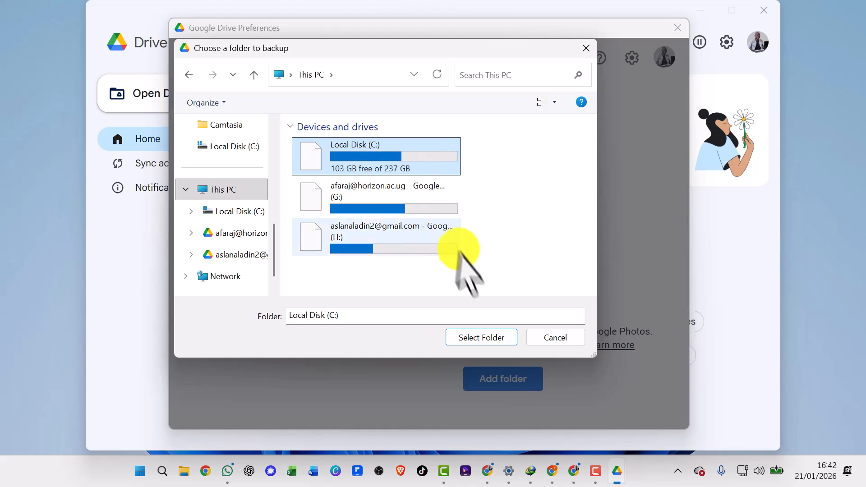
pyautogui.click(480, 339)
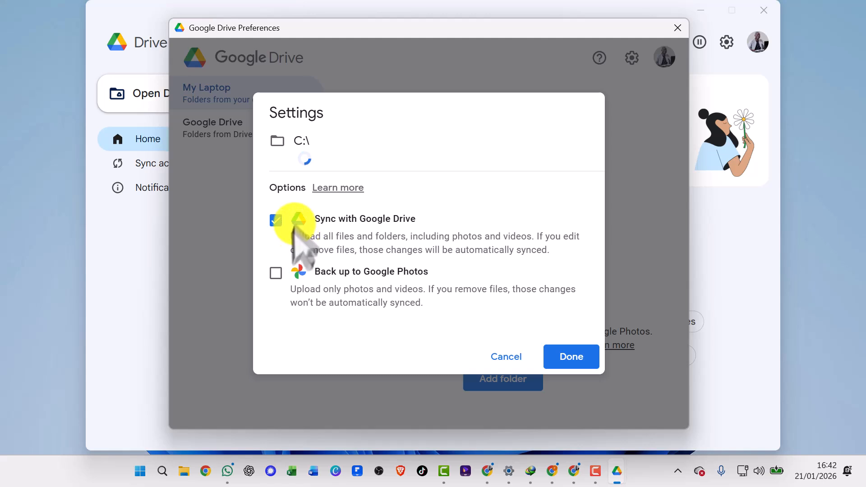
pyautogui.click(577, 358)
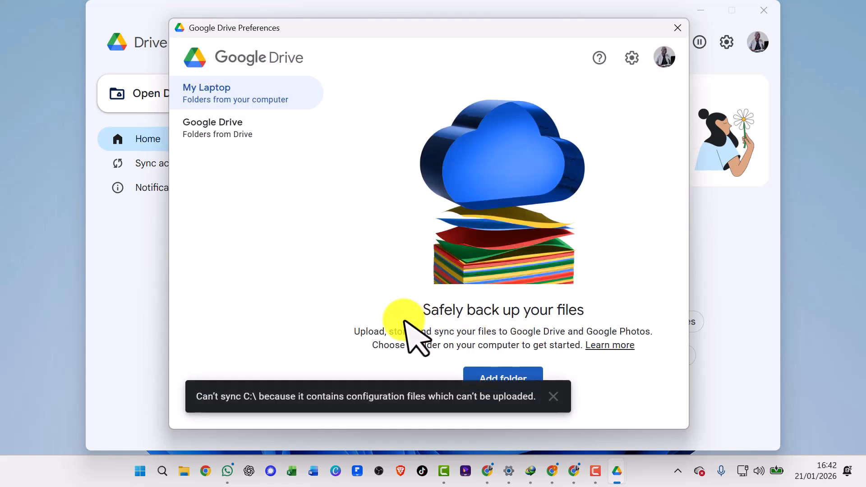
pyautogui.click(554, 396)
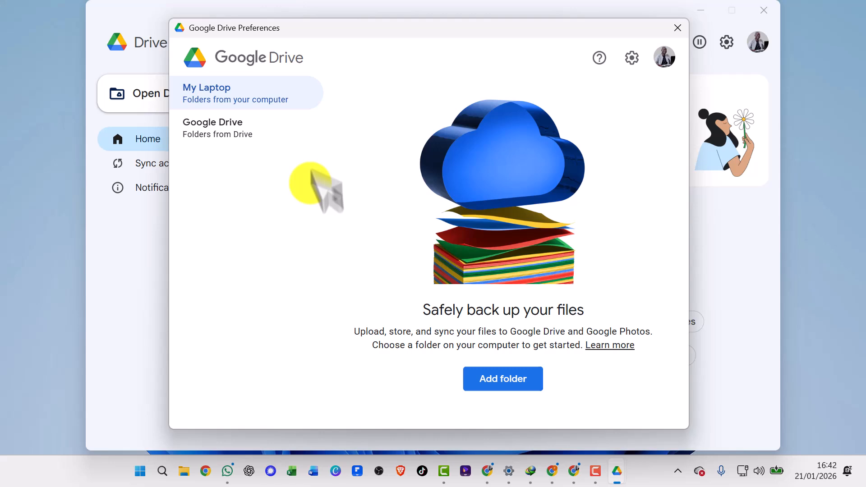
# Add the PHOTOES folder from Local Disk (C:) with the Sync with Google Drive option and save the preferences.
pyautogui.click(508, 376)
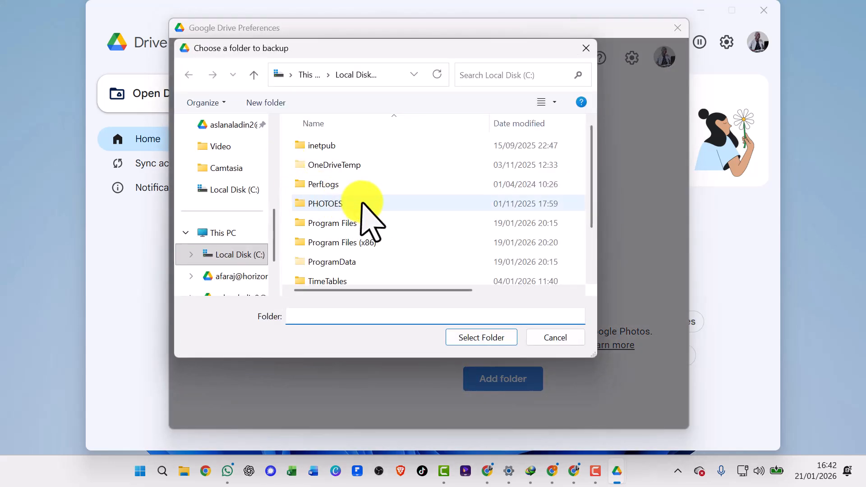
pyautogui.scroll(-1, 363, 206)
pyautogui.scroll(1, 356, 200)
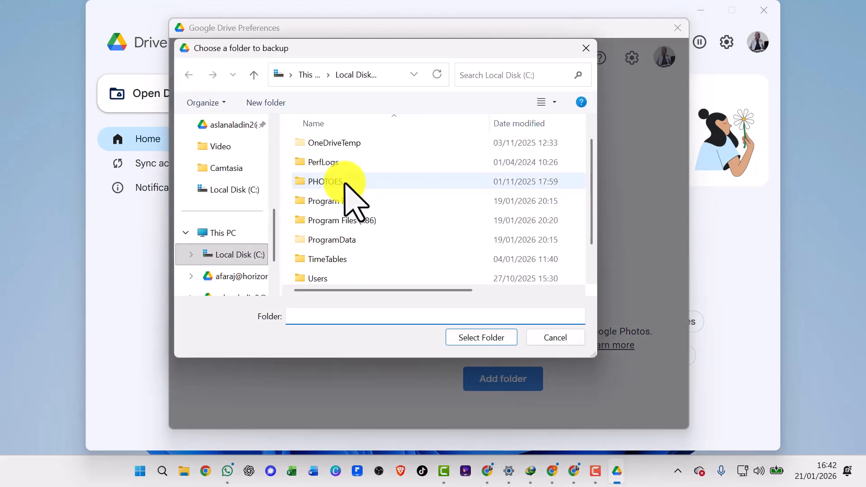
pyautogui.click(345, 182)
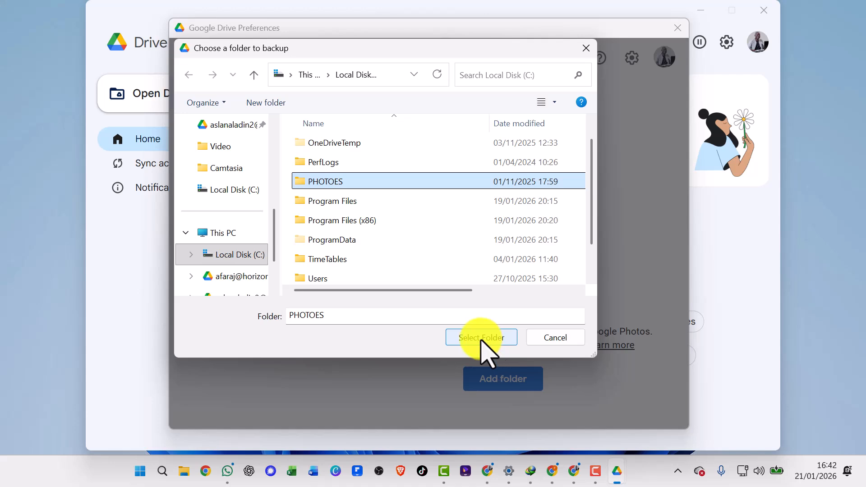
pyautogui.click(480, 339)
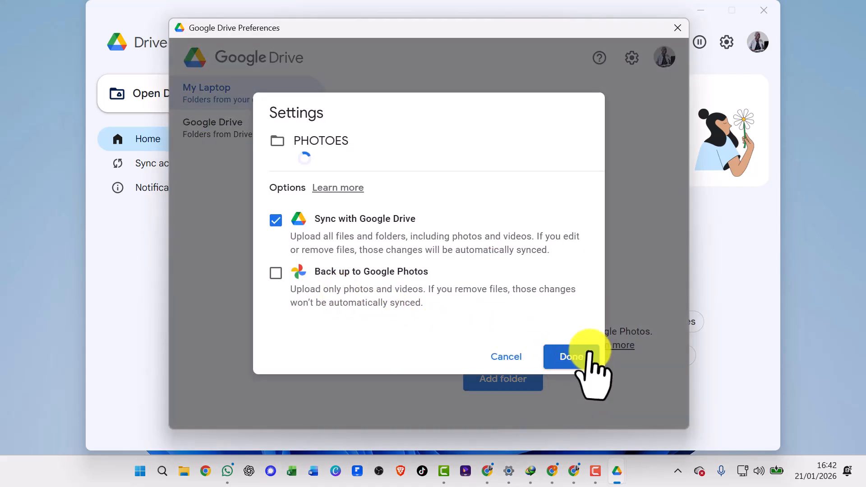
pyautogui.click(571, 357)
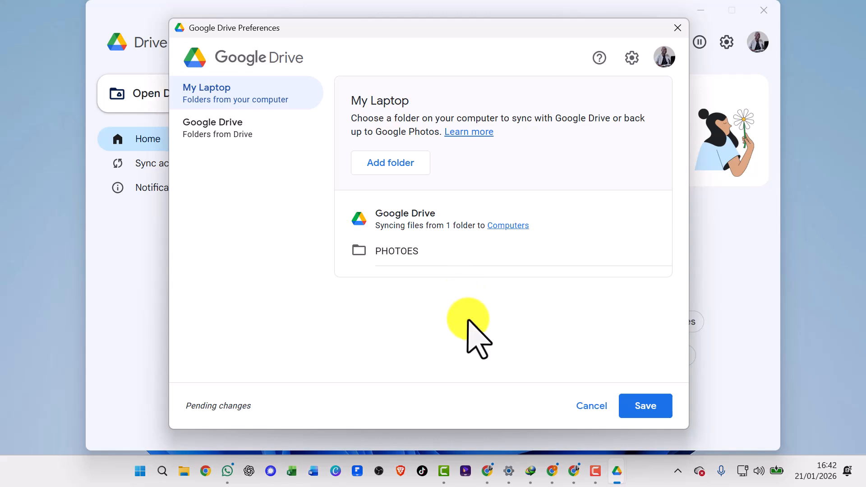
pyautogui.click(645, 406)
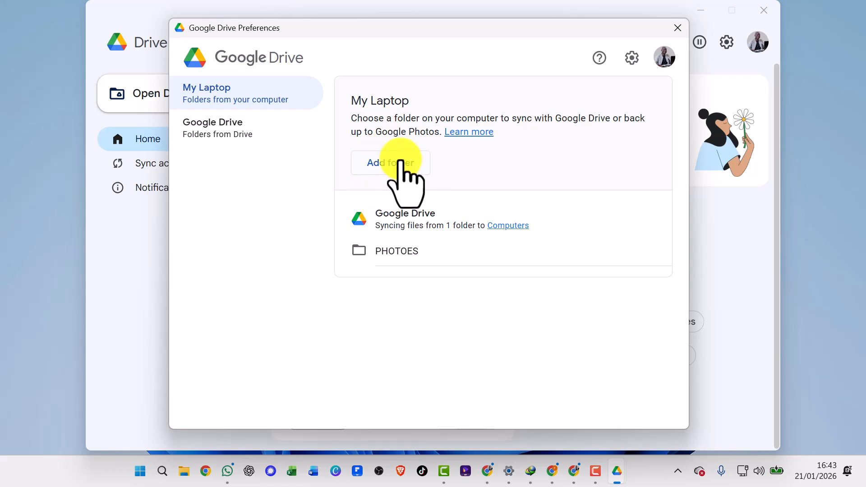
# Close the preferences and Drive for desktop windows, then switch to Google Drive in the browser and open the Computers section.
pyautogui.click(682, 35)
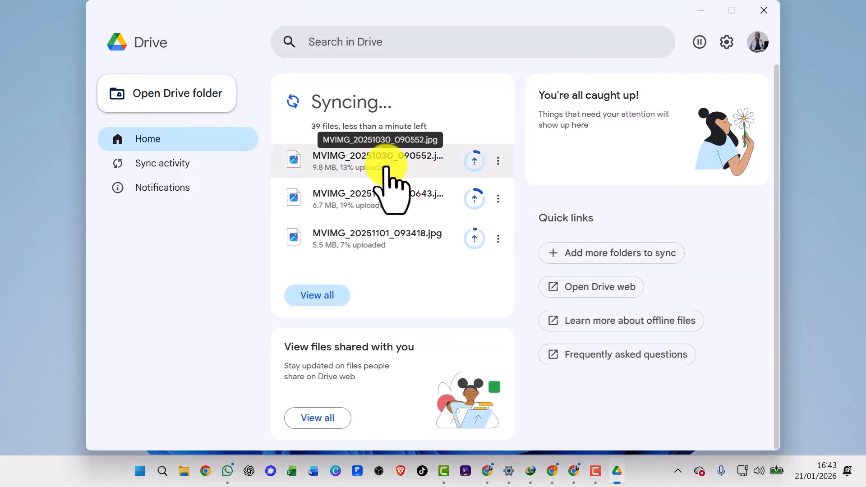
pyautogui.click(755, 14)
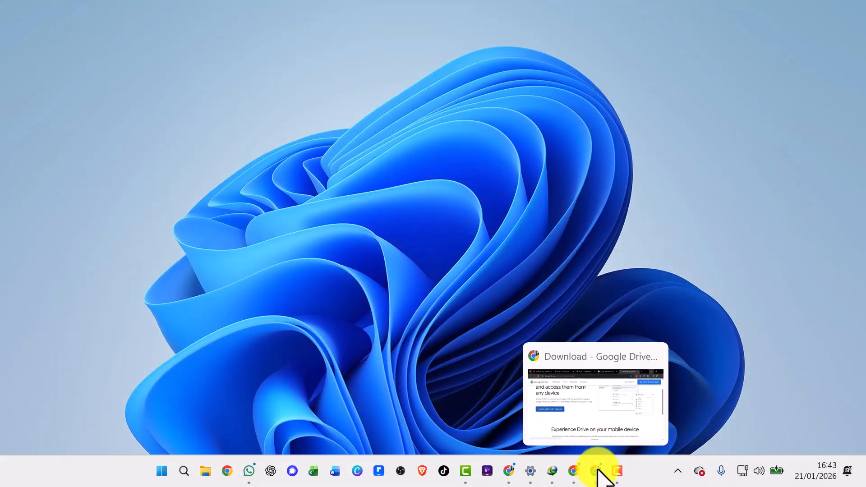
pyautogui.click(598, 470)
pyautogui.click(383, 13)
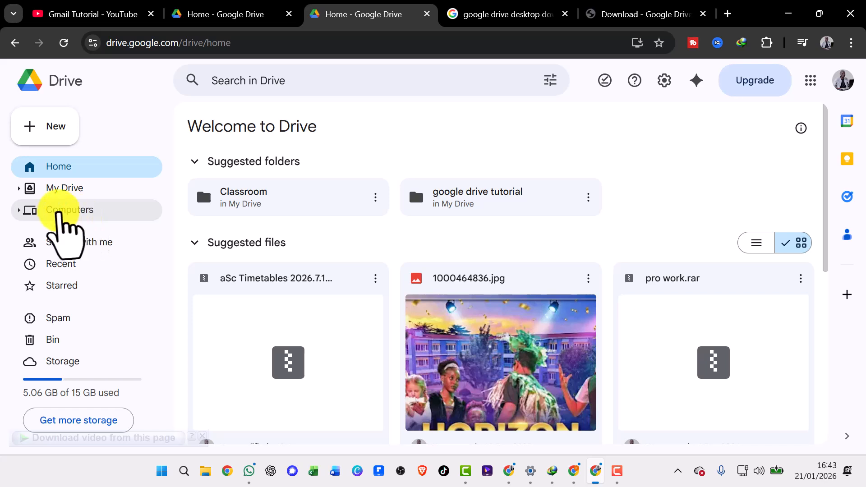
pyautogui.click(58, 212)
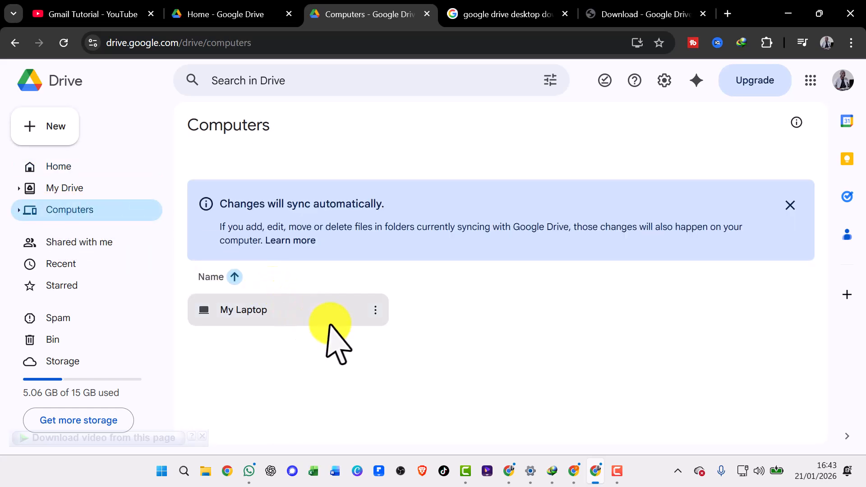
# Look at the available actions for My Laptop without choosing one, and dismiss the automatic sync notice.
pyautogui.click(374, 308)
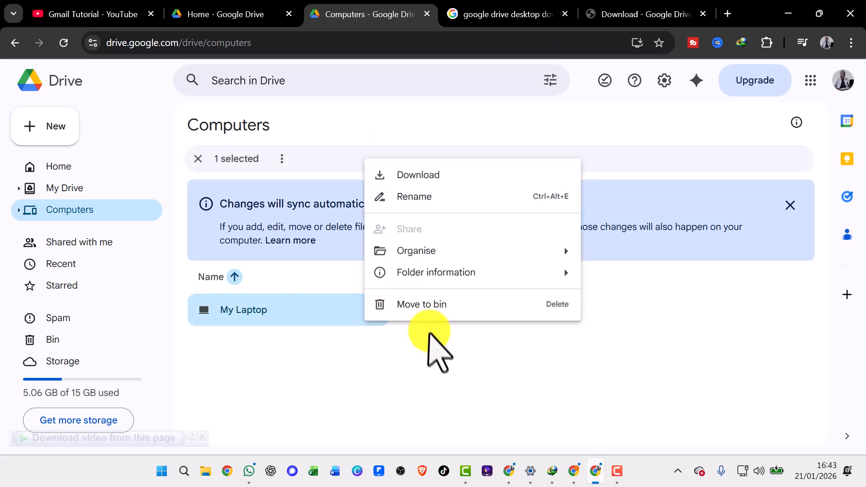
pyautogui.click(429, 344)
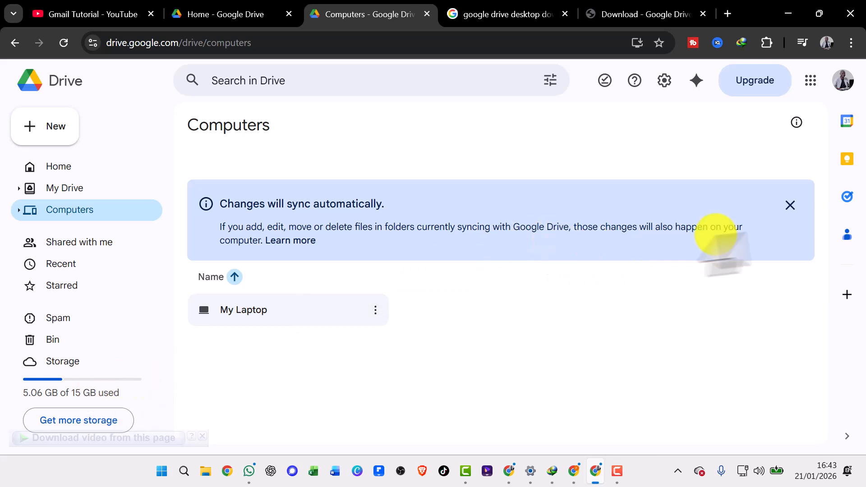
pyautogui.click(790, 205)
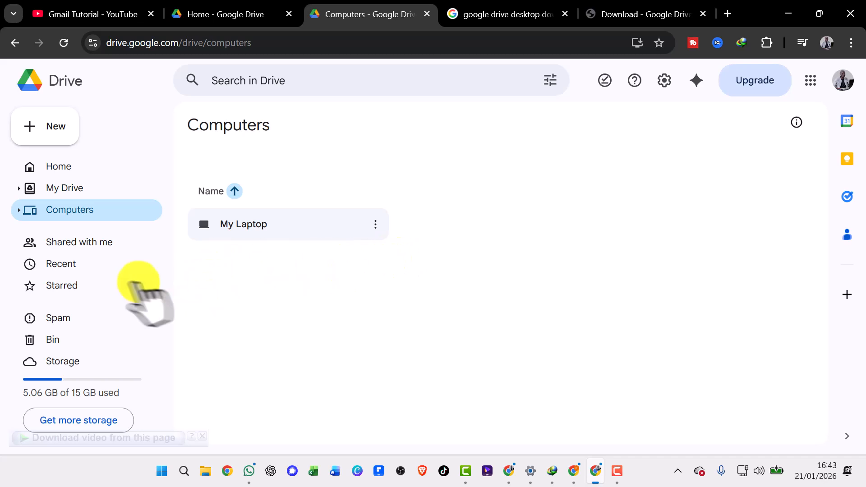